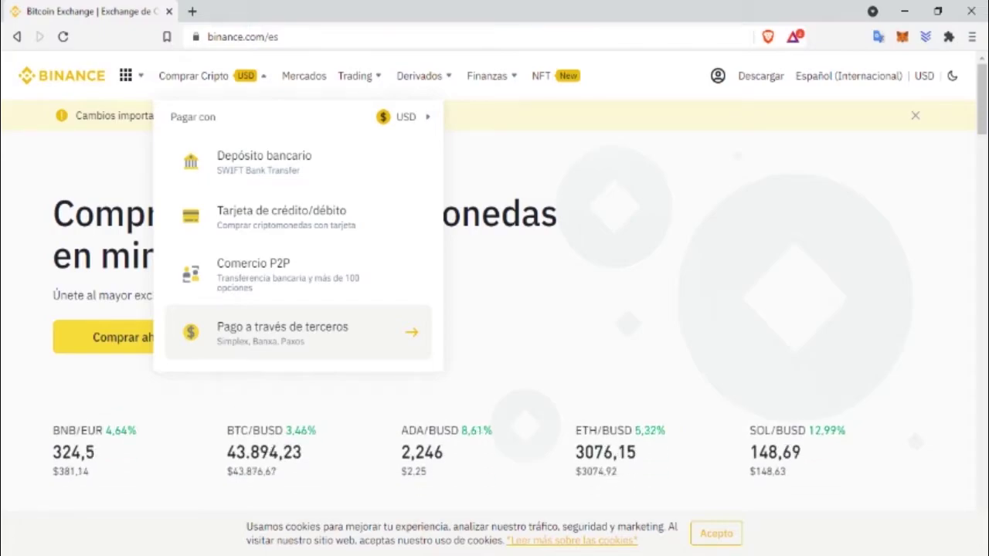
Step: Open the credit/debit card crypto purchase form and set the amount to spend to 15 USD
{"action": "left_click", "coordinate": [299, 217]}
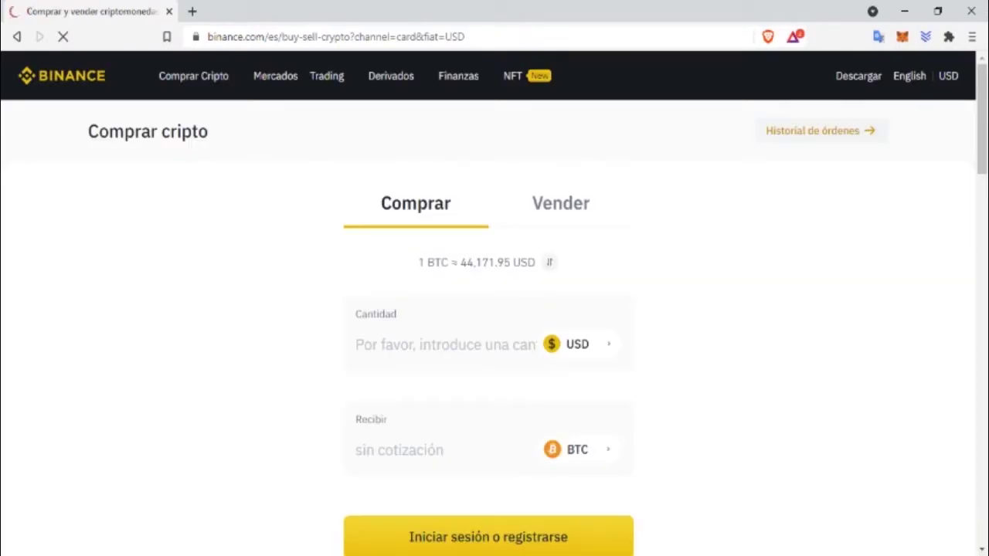
{"action": "scroll", "coordinate": [495, 309], "scroll_direction": "down", "scroll_amount": 1}
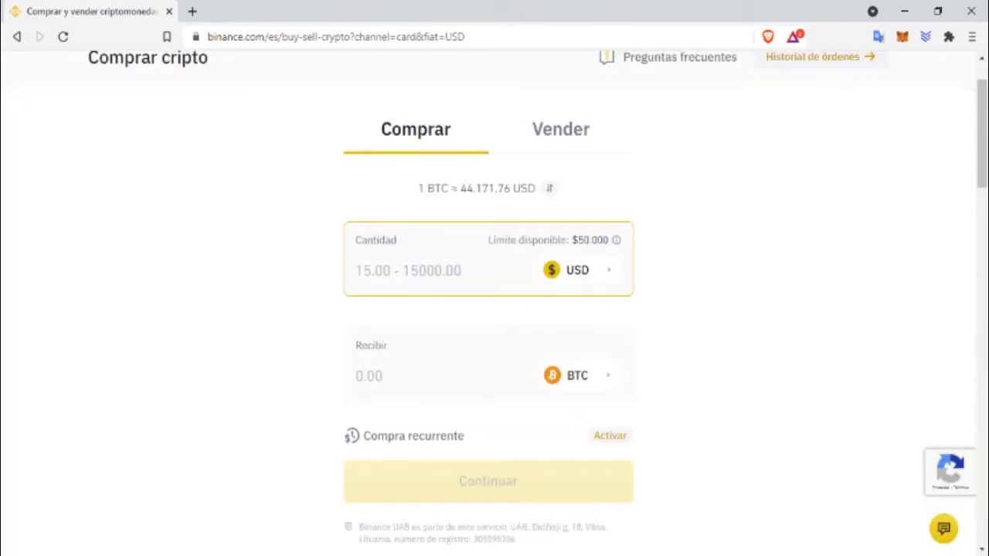
{"action": "mouse_move", "coordinate": [616, 240]}
{"action": "type", "text": "15"}
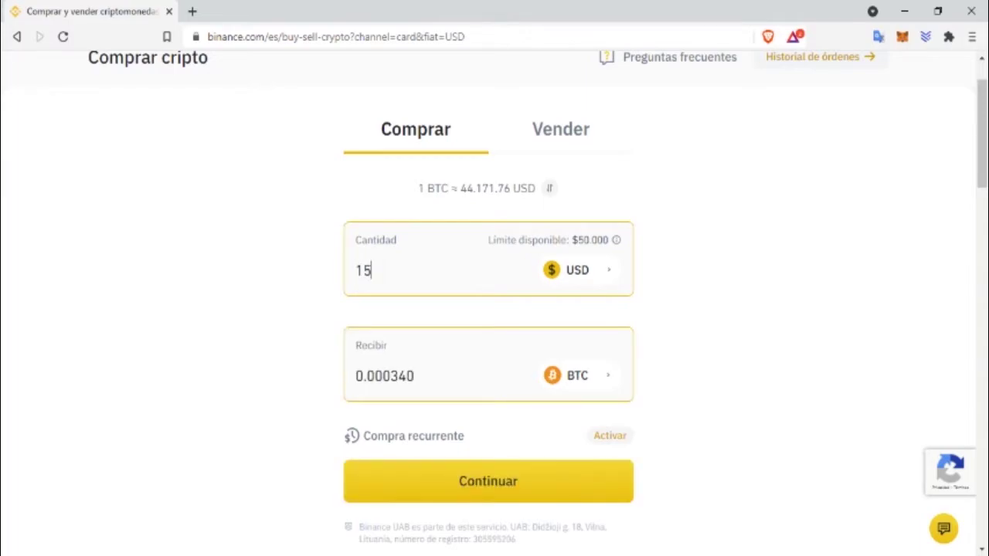
Step: Search the cryptocurrencies that can be received for USD and BUSD
{"action": "left_click", "coordinate": [579, 375]}
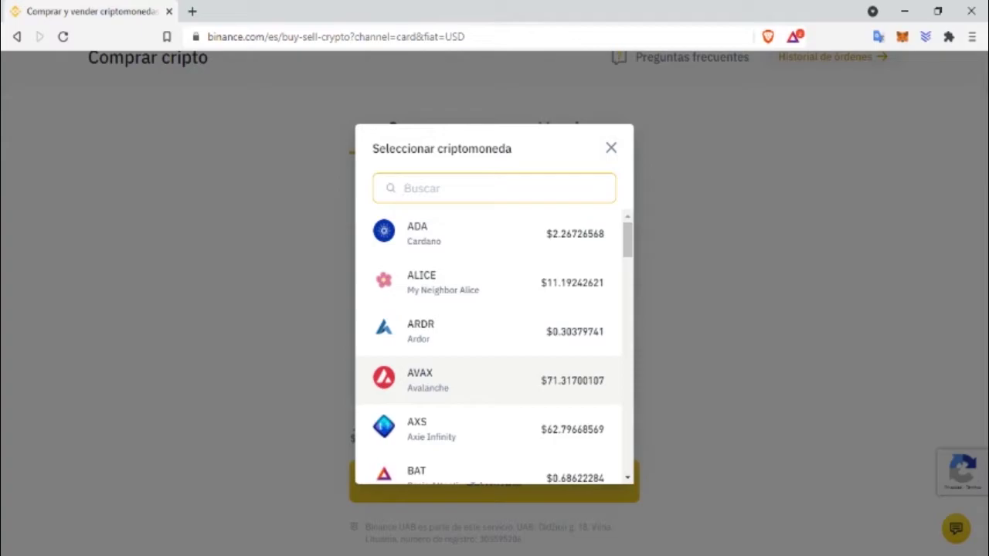
{"action": "type", "text": "USD"}
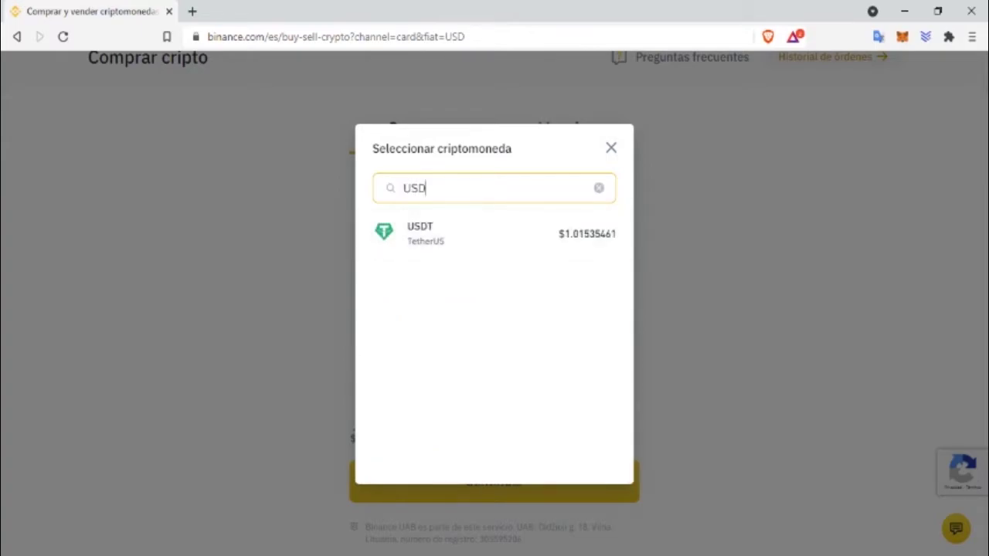
{"action": "left_click", "coordinate": [494, 233]}
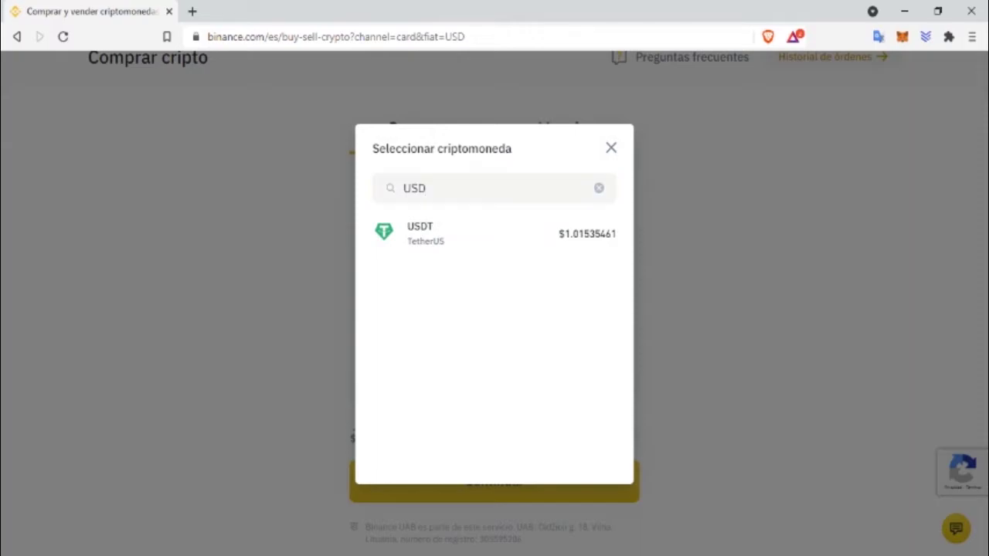
{"action": "left_click", "coordinate": [494, 188]}
{"action": "type", "text": "BUSD"}
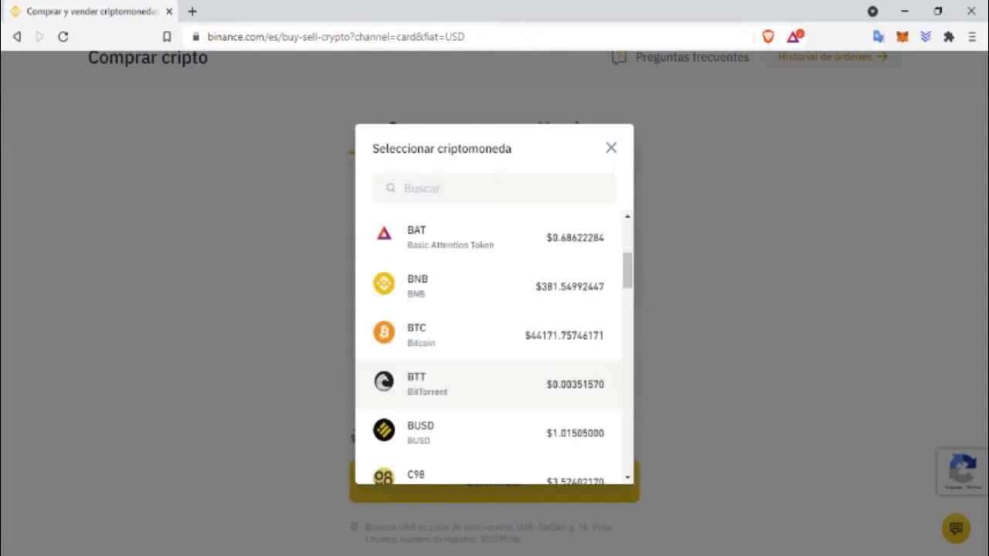
Step: Browse the full list of purchasable cryptocurrencies to its end and close it without choosing a coin
{"action": "scroll", "coordinate": [487, 386], "scroll_direction": "down", "scroll_amount": 3}
{"action": "scroll", "coordinate": [487, 387], "scroll_direction": "down", "scroll_amount": 3}
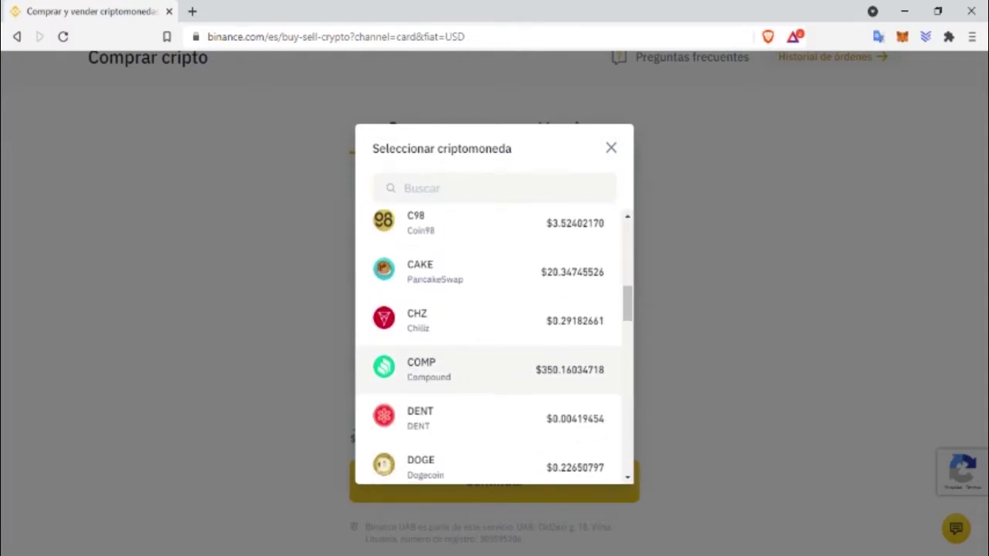
{"action": "scroll", "coordinate": [487, 391], "scroll_direction": "down", "scroll_amount": 3}
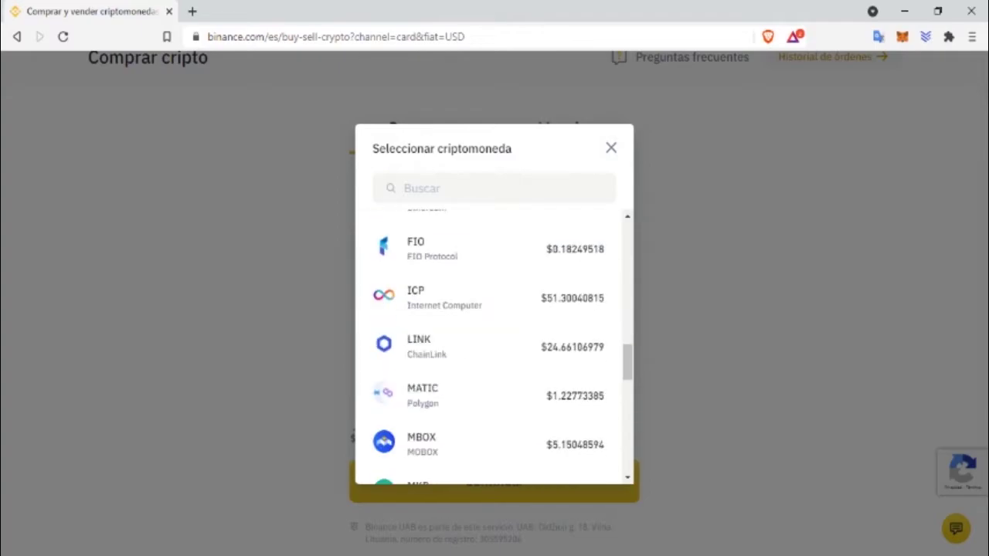
{"action": "scroll", "coordinate": [487, 392], "scroll_direction": "down", "scroll_amount": 3}
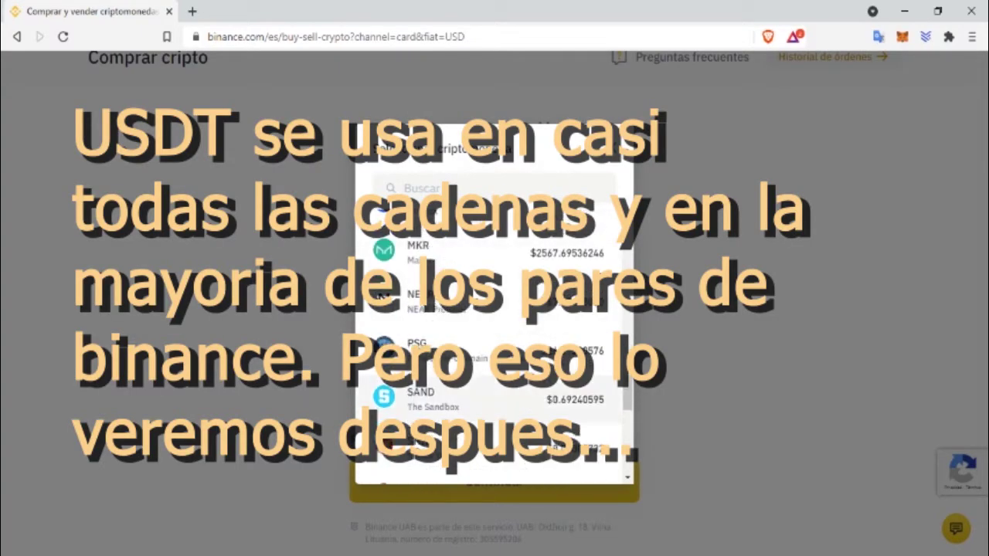
{"action": "scroll", "coordinate": [487, 392], "scroll_direction": "down", "scroll_amount": 6}
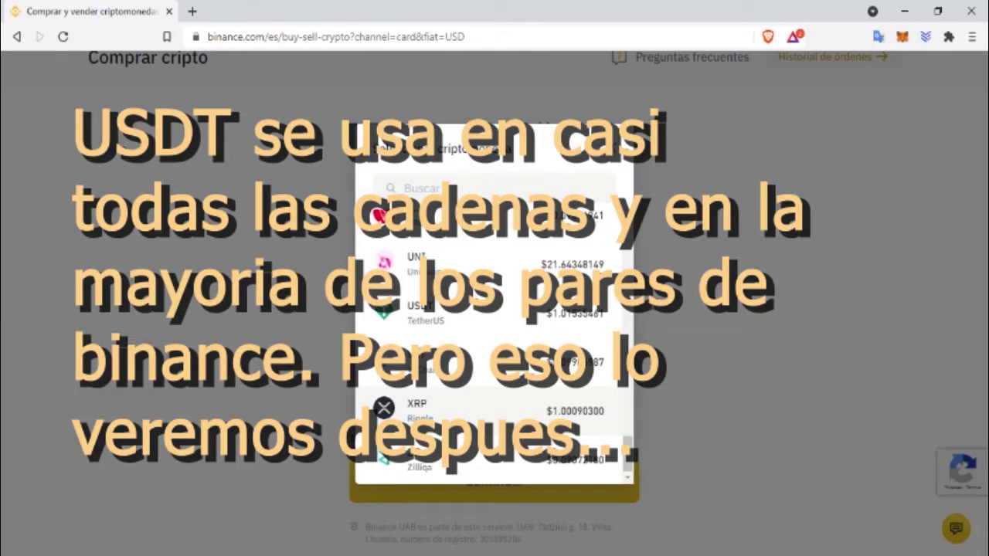
{"action": "left_click", "coordinate": [615, 149]}
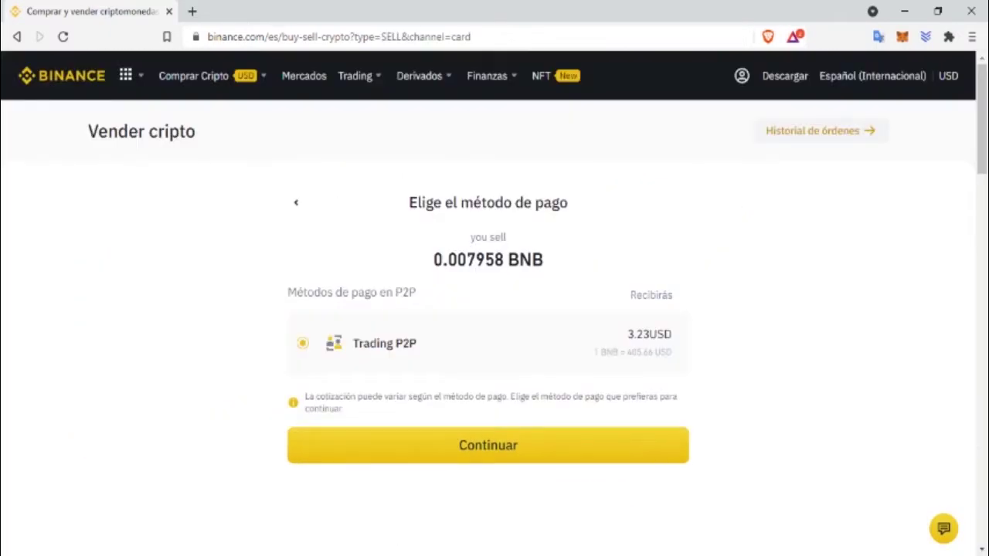
Step: Go to the P2P marketplace and view the USDT purchase offers
{"action": "mouse_move", "coordinate": [193, 76]}
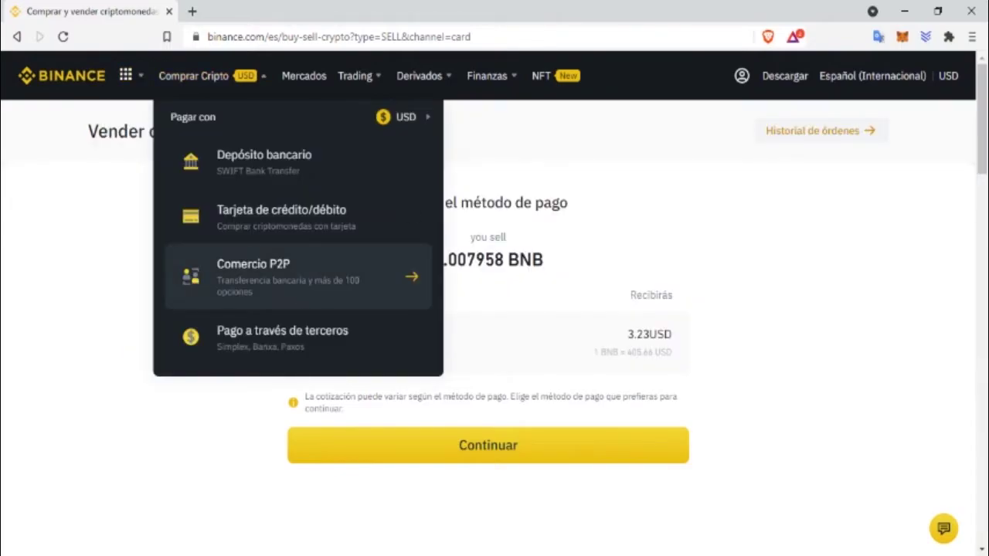
{"action": "left_click", "coordinate": [293, 274]}
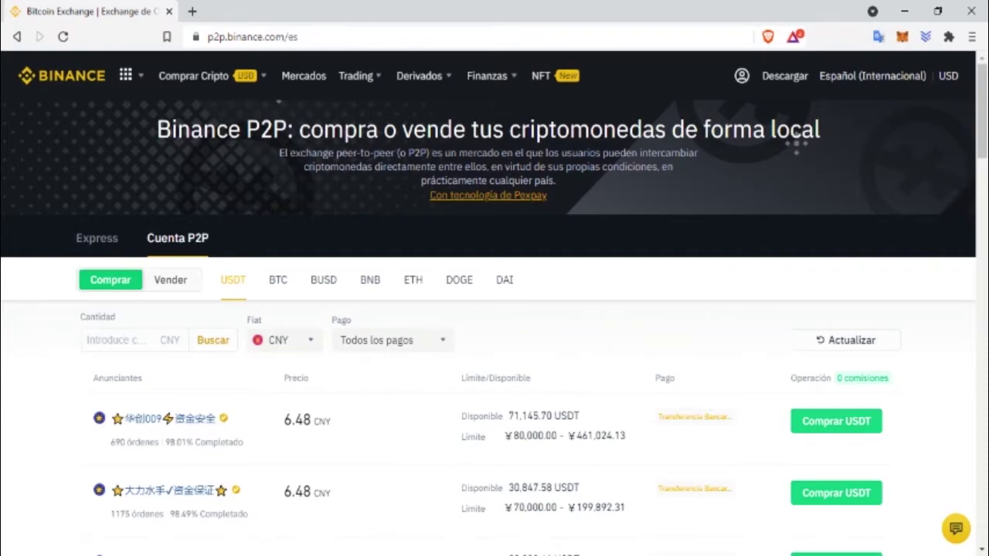
{"action": "scroll", "coordinate": [495, 309], "scroll_direction": "down", "scroll_amount": 1}
{"action": "scroll", "coordinate": [494, 309], "scroll_direction": "up", "scroll_amount": 1}
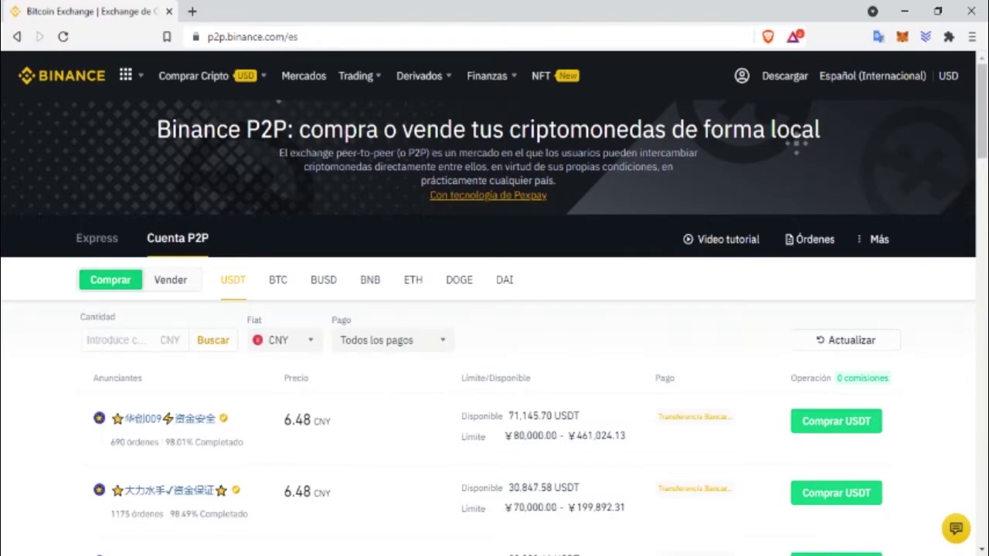
{"action": "scroll", "coordinate": [495, 309], "scroll_direction": "down", "scroll_amount": 1}
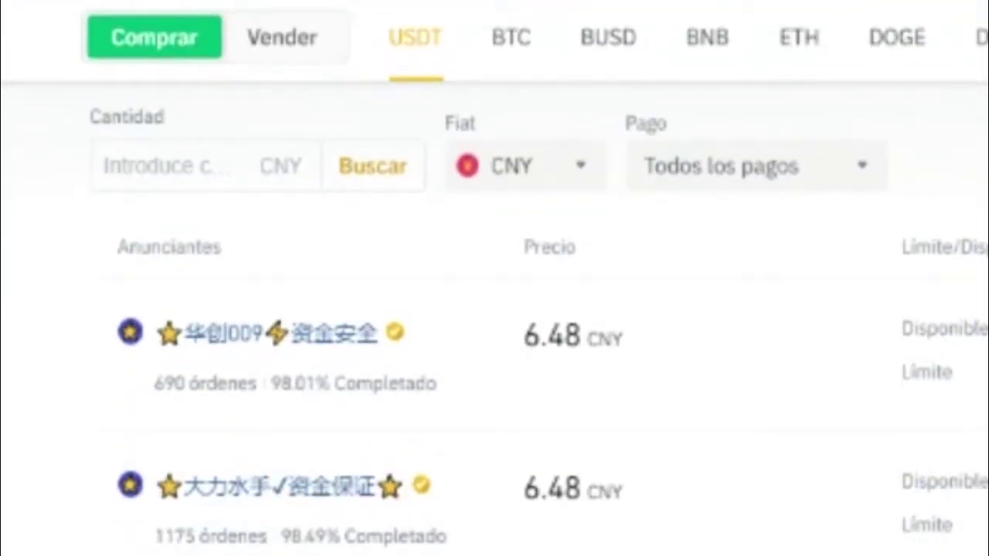
Step: Look up USD and PAB among the fiat currencies available for the P2P offers
{"action": "left_click", "coordinate": [525, 166]}
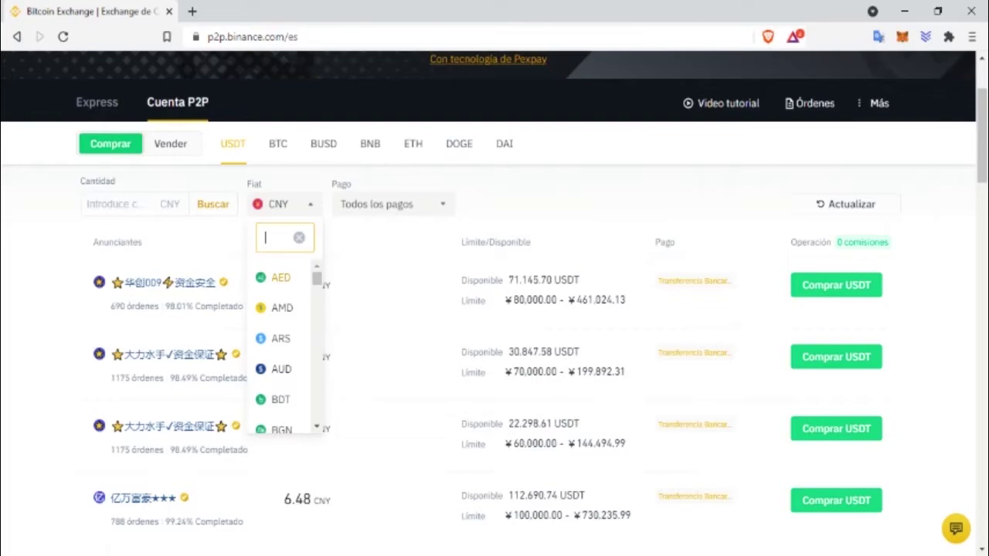
{"action": "type", "text": "usd"}
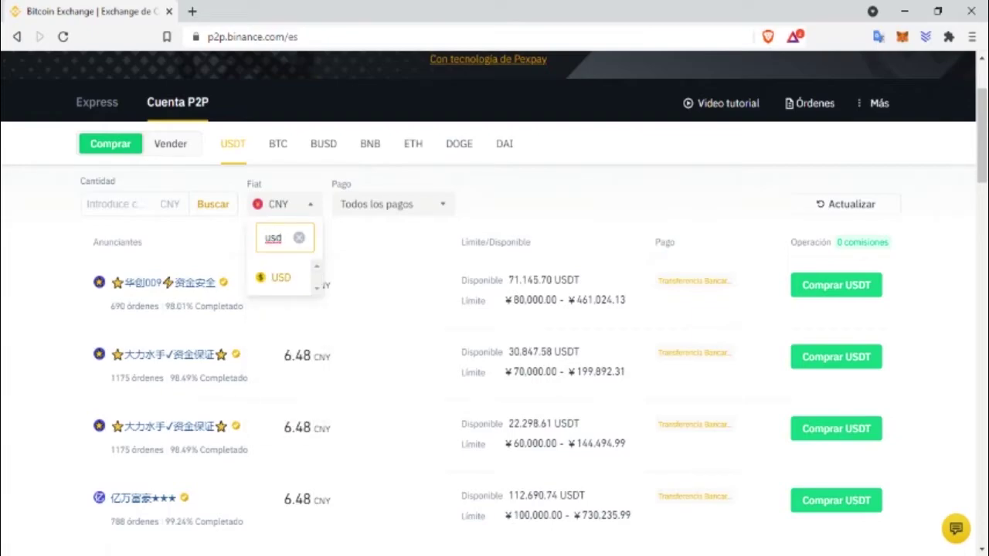
{"action": "key", "text": "BackSpace"}
{"action": "key", "text": "BackSpace"}
{"action": "key", "text": "BackSpace"}
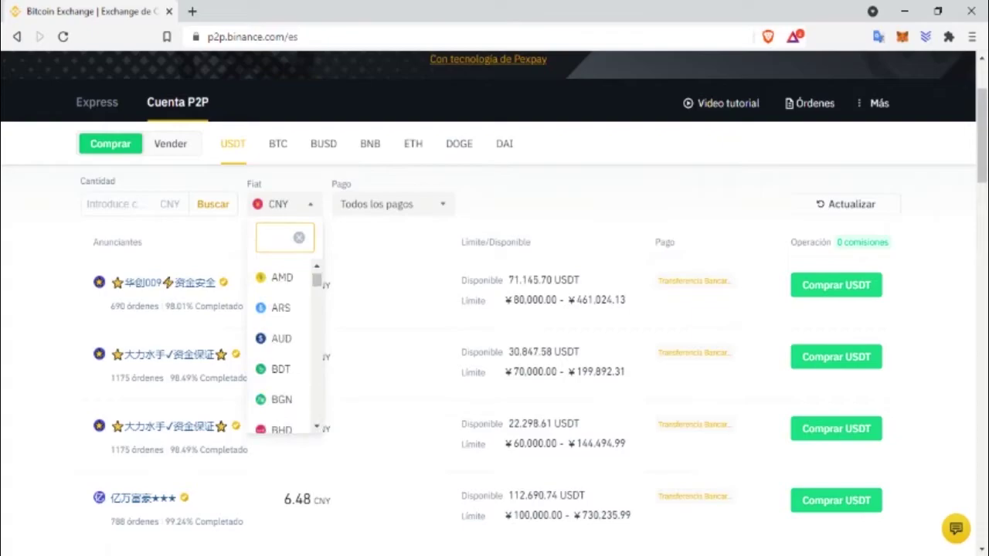
{"action": "type", "text": "usd"}
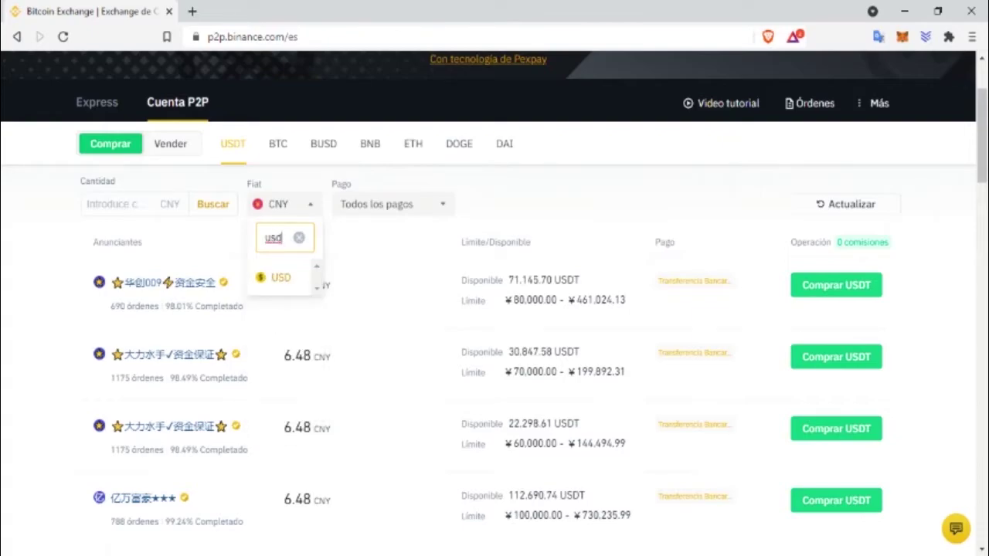
{"action": "key", "text": "ctrl+a"}
{"action": "key", "text": "BackSpace"}
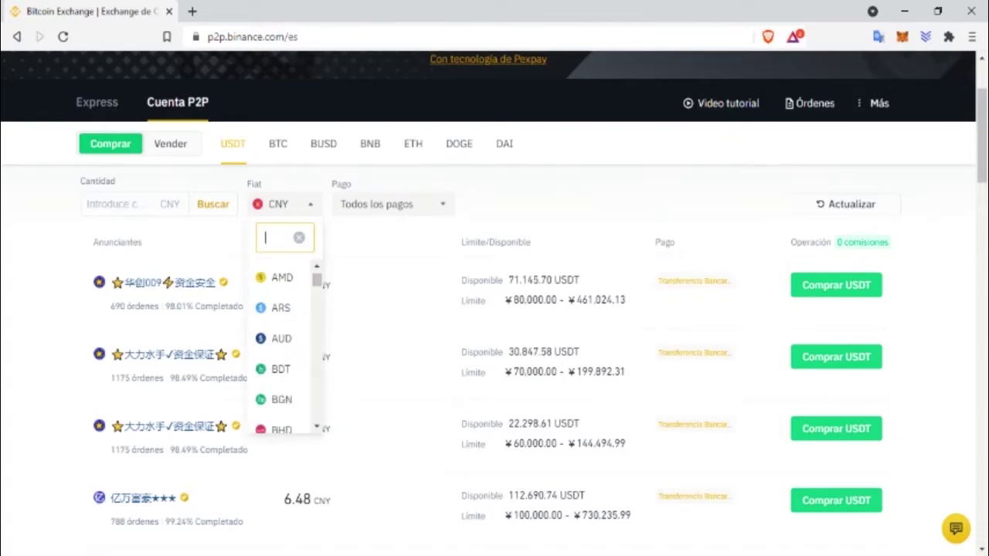
{"action": "type", "text": "pab"}
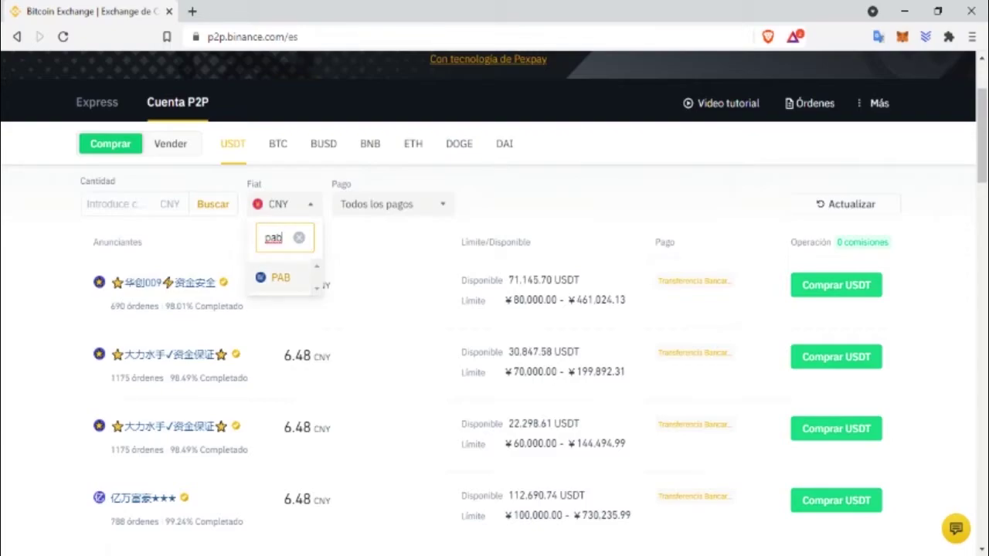
Step: Set the fiat currency of the P2P offers to USD and accept the risk notice
{"action": "key", "text": "BackSpace"}
{"action": "key", "text": "BackSpace"}
{"action": "key", "text": "BackSpace"}
{"action": "type", "text": "usd"}
{"action": "left_click", "coordinate": [281, 277]}
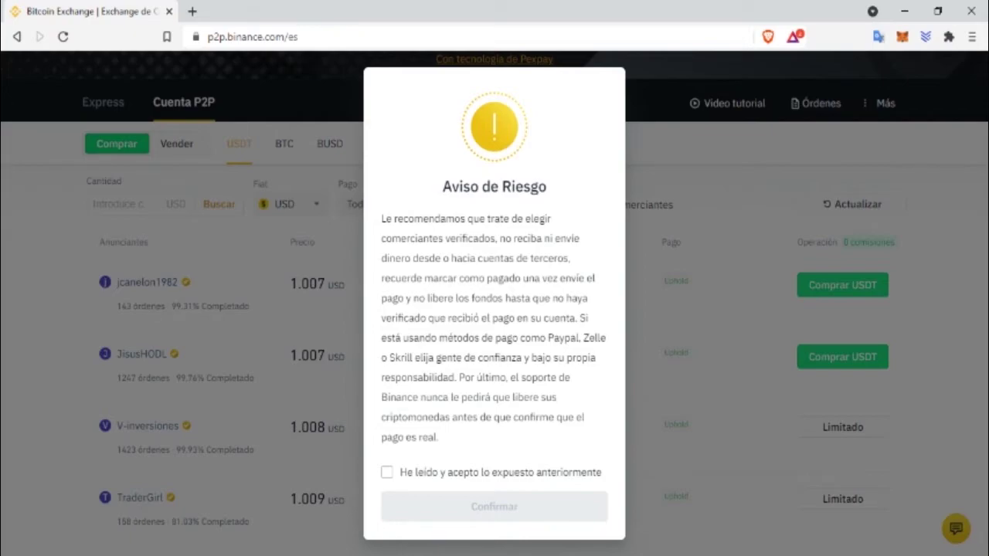
{"action": "left_click", "coordinate": [387, 472]}
{"action": "left_click", "coordinate": [493, 506]}
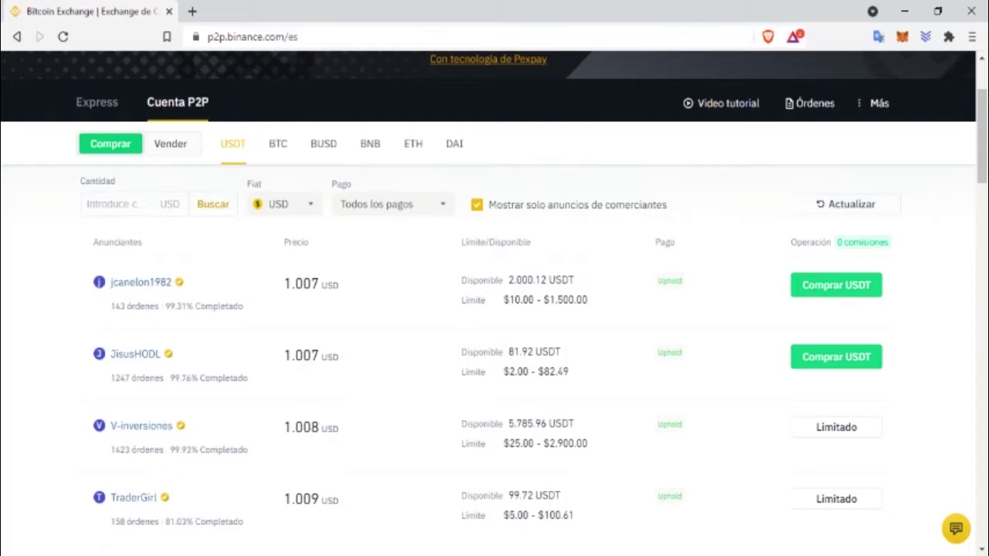
Step: Filter the USDT offers by the payment method Banco General Panama
{"action": "left_click", "coordinate": [393, 204]}
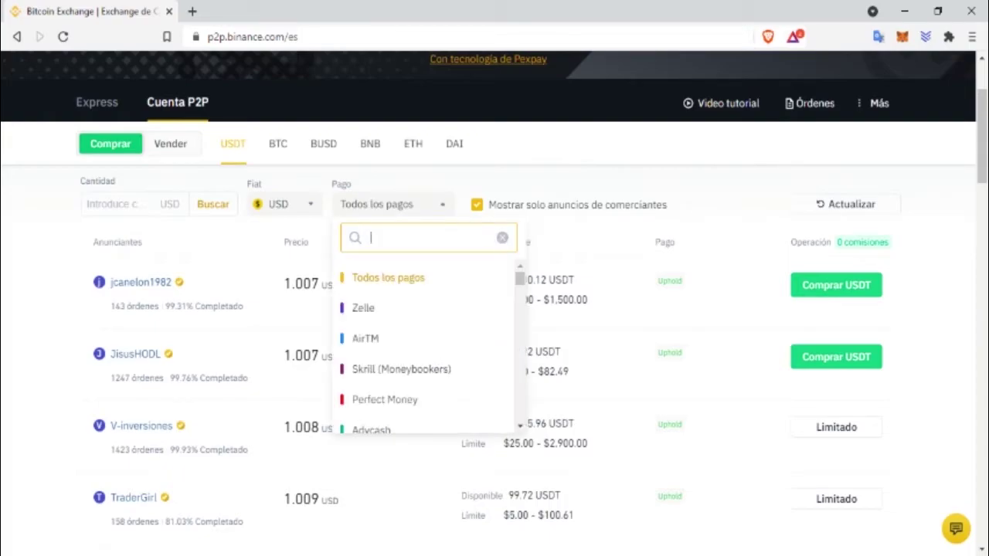
{"action": "left_click", "coordinate": [283, 204]}
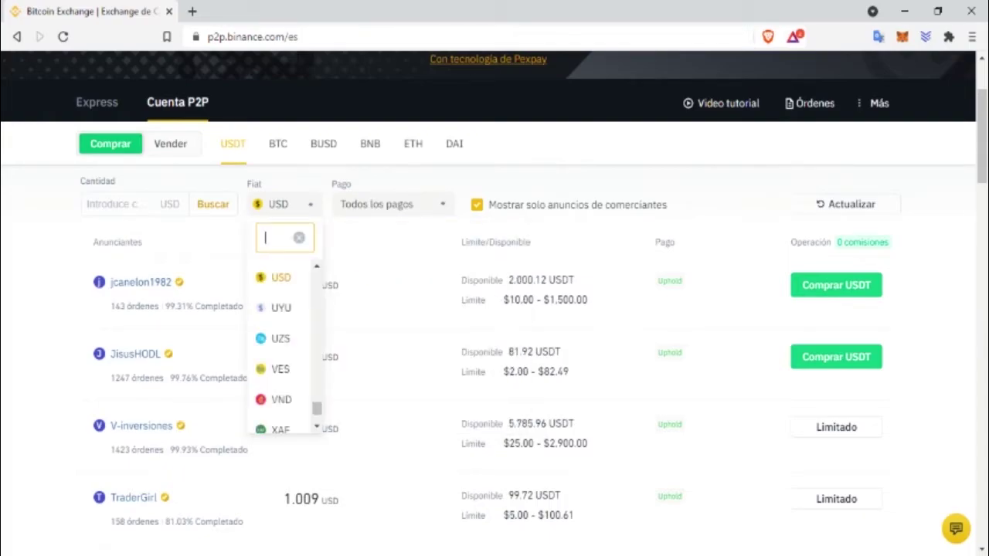
{"action": "left_click", "coordinate": [392, 204]}
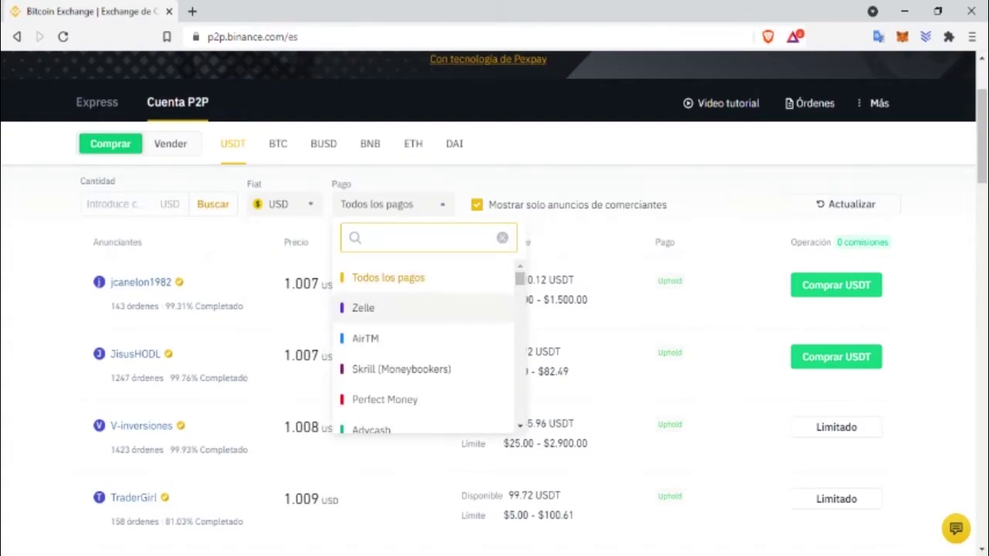
{"action": "scroll", "coordinate": [425, 348], "scroll_direction": "down", "scroll_amount": 1}
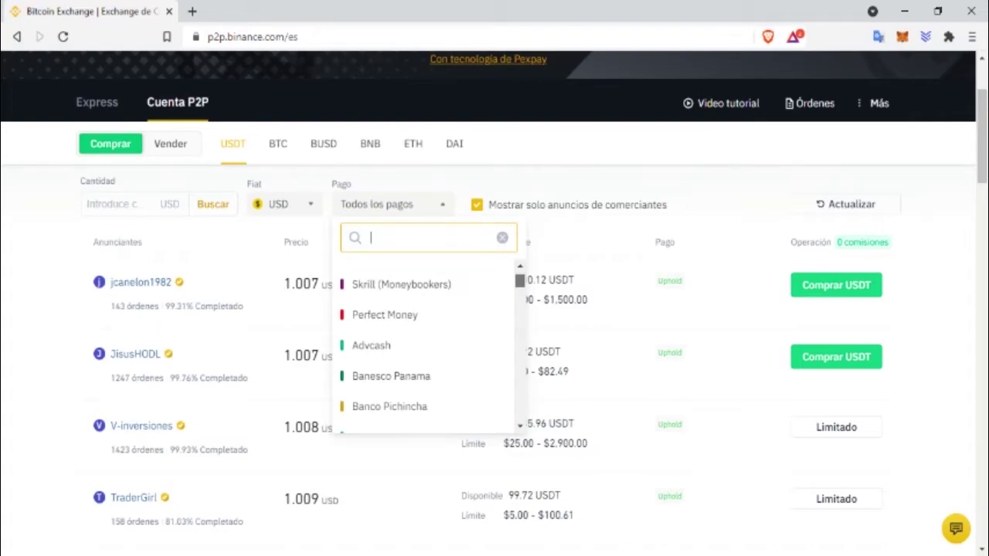
{"action": "scroll", "coordinate": [425, 377], "scroll_direction": "down", "scroll_amount": 1}
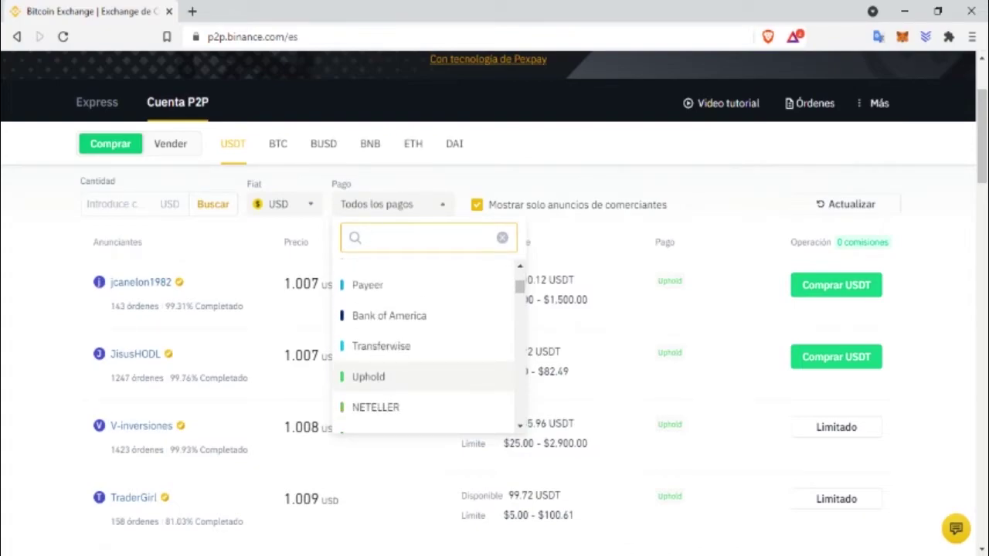
{"action": "type", "text": "banc"}
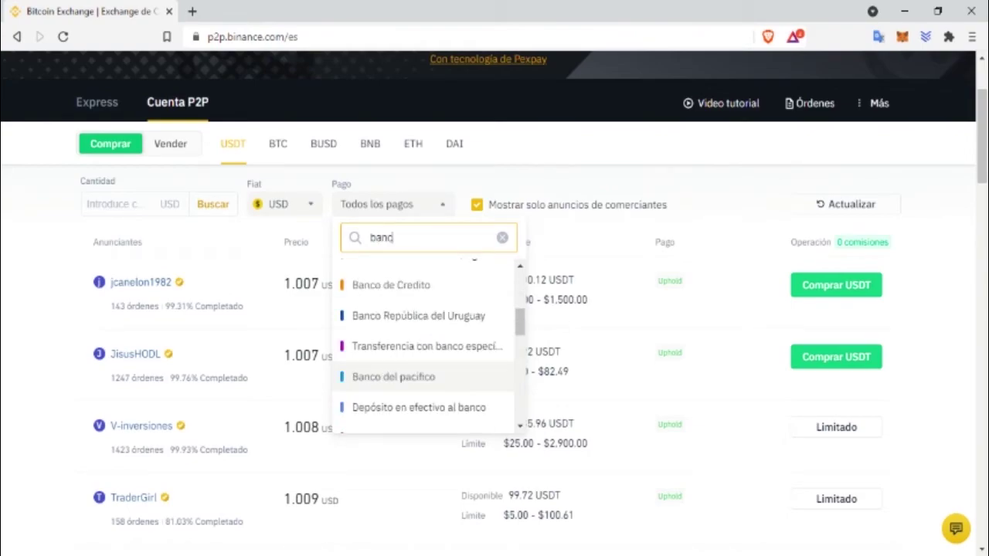
{"action": "type", "text": "o gen"}
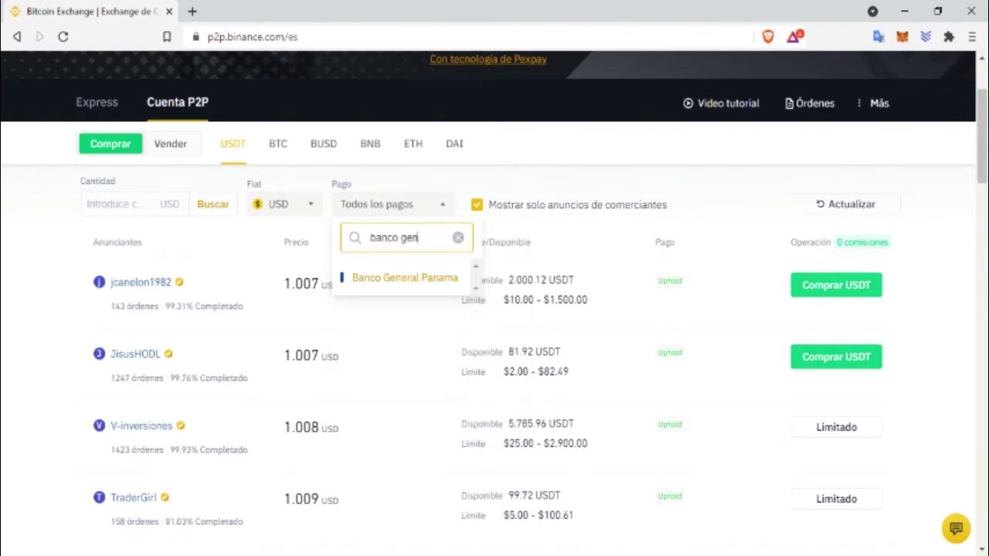
{"action": "left_click", "coordinate": [404, 277]}
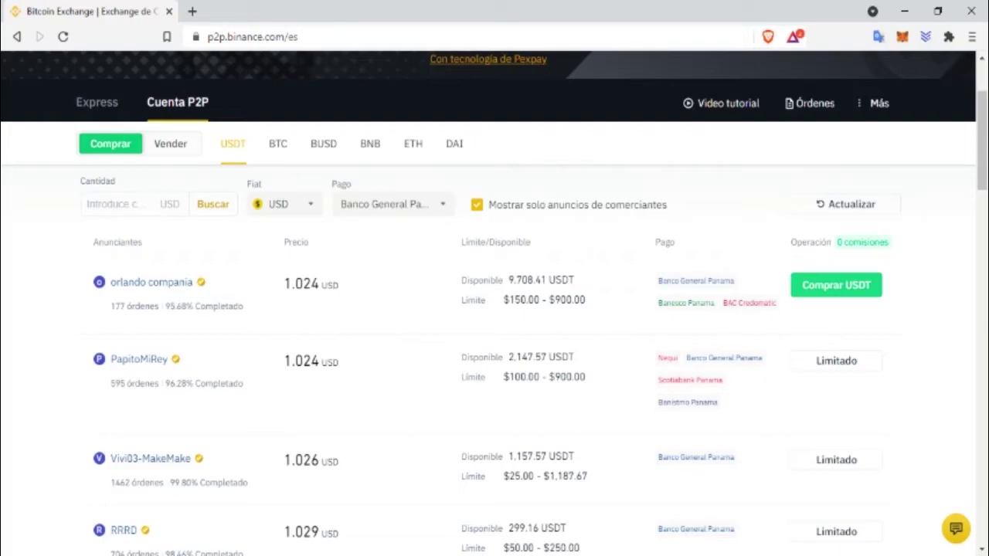
Step: Examine the filtered offers, checking the first advertiser's number of orders and completion rate
{"action": "scroll", "coordinate": [495, 309], "scroll_direction": "down", "scroll_amount": 1}
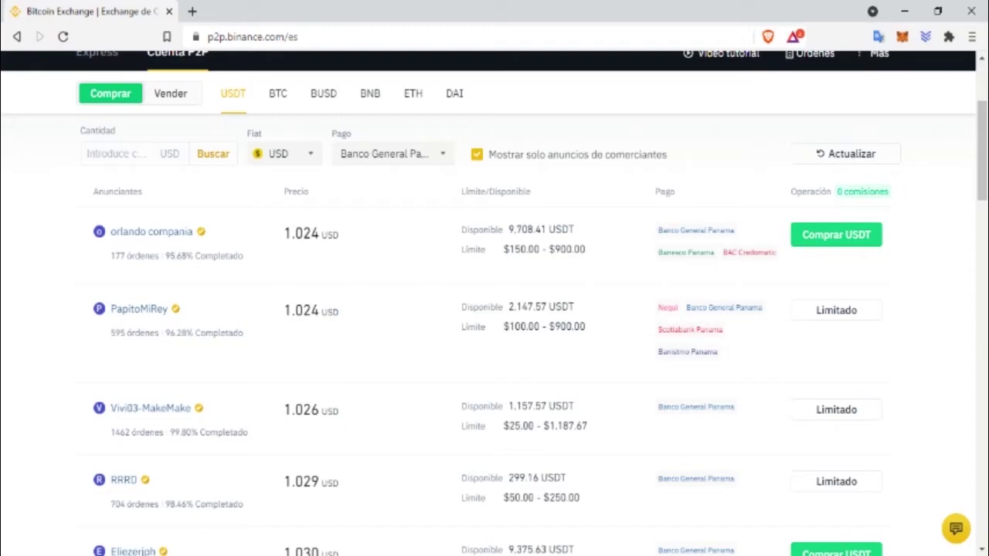
{"action": "left_click_drag", "start_coordinate": [111, 256], "coordinate": [193, 255]}
{"action": "left_click", "coordinate": [180, 256]}
{"action": "left_click_drag", "start_coordinate": [194, 256], "coordinate": [110, 256]}
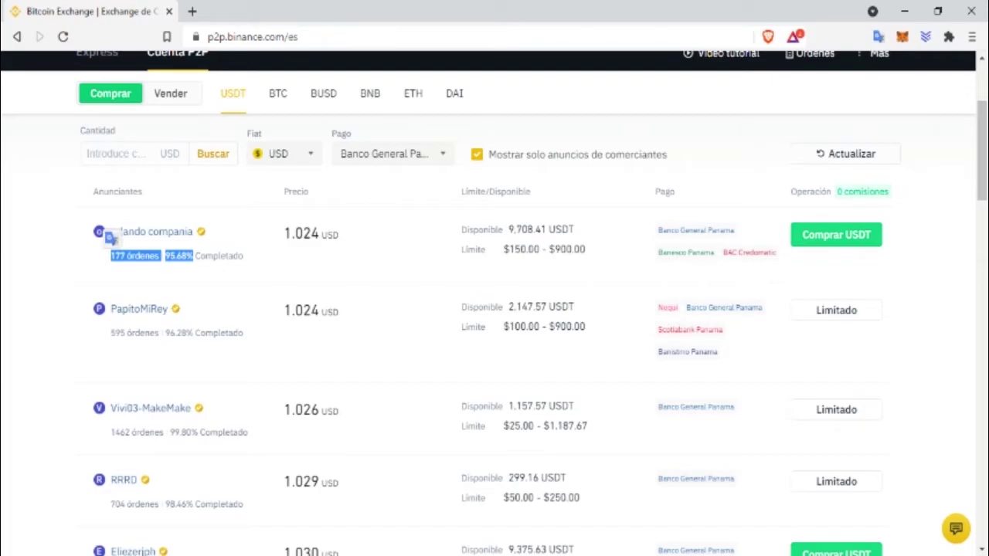
{"action": "scroll", "coordinate": [487, 303], "scroll_direction": "up", "scroll_amount": 1}
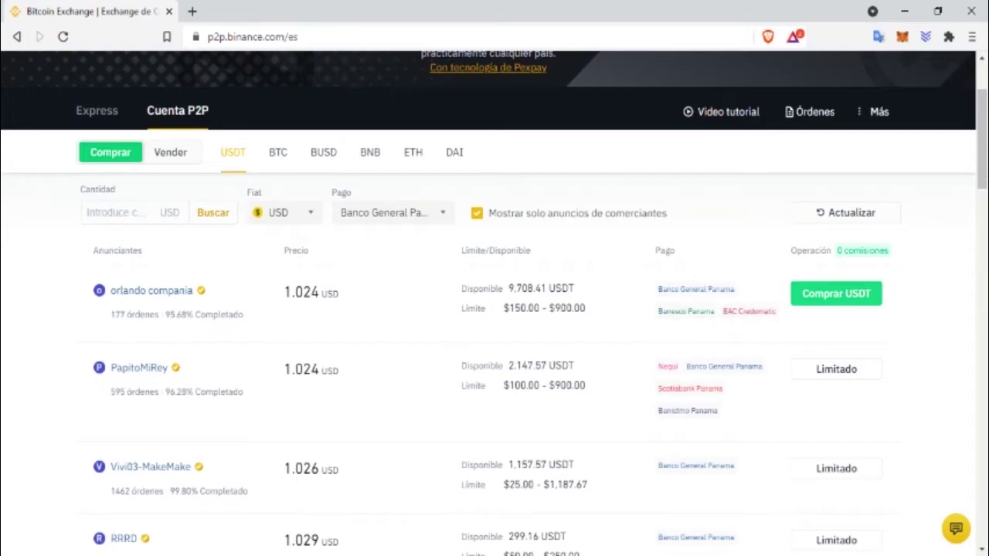
Step: Check the available USDT and the order limits of the first advertiser's offer
{"action": "mouse_move", "coordinate": [507, 288]}
{"action": "left_mouse_down"}
{"action": "mouse_move", "coordinate": [548, 289]}
{"action": "mouse_move", "coordinate": [508, 288]}
{"action": "left_mouse_up"}
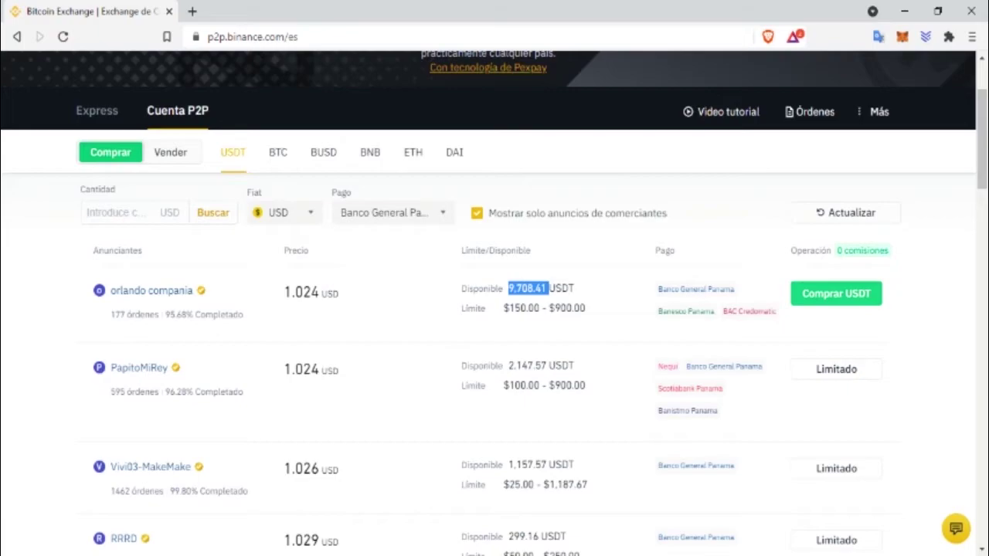
{"action": "left_click", "coordinate": [528, 288]}
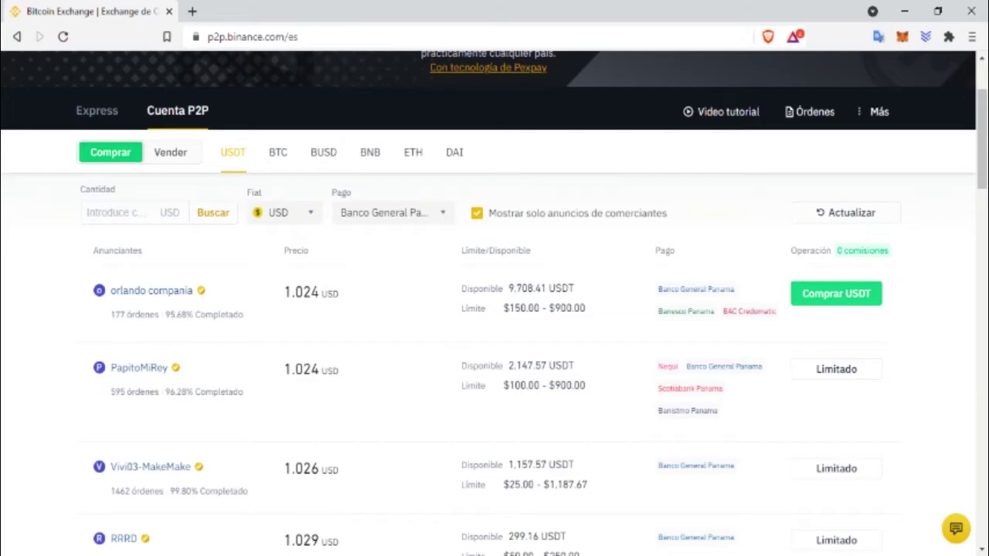
{"action": "left_click_drag", "start_coordinate": [510, 309], "coordinate": [586, 307]}
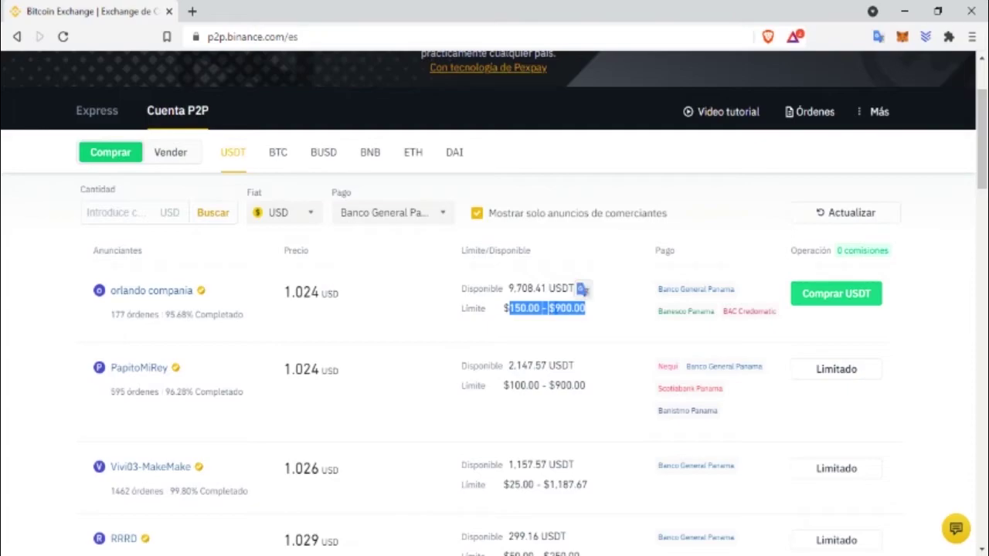
{"action": "left_click", "coordinate": [548, 307]}
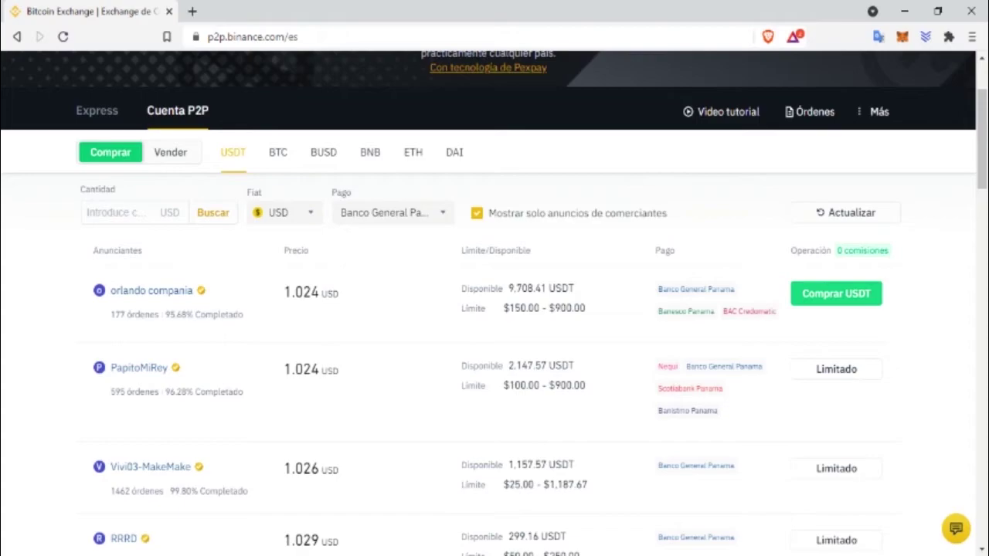
Step: Open the first advertiser's USDT purchase offer, try paying 25 USD, and set the amount to pay to 150 USD
{"action": "left_click", "coordinate": [836, 294]}
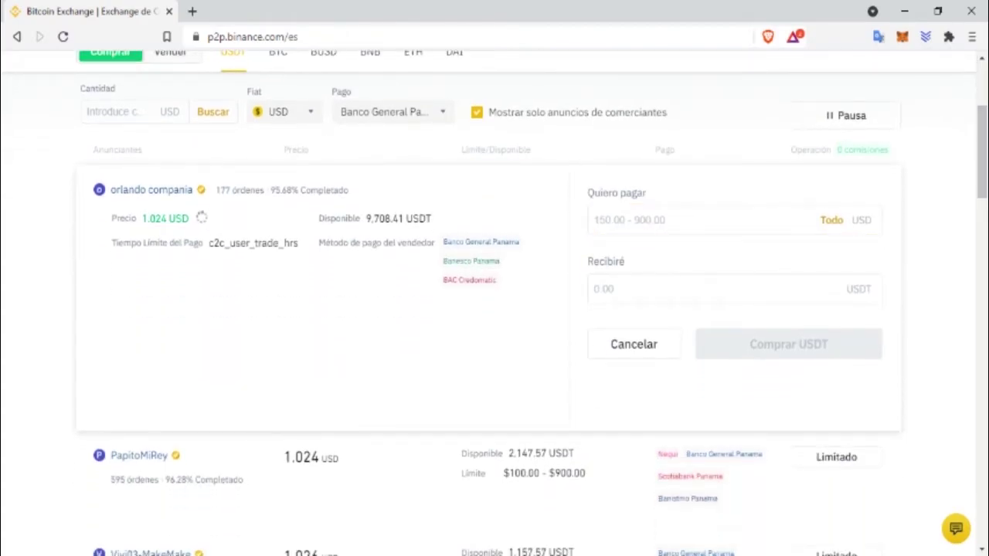
{"action": "type", "text": "25"}
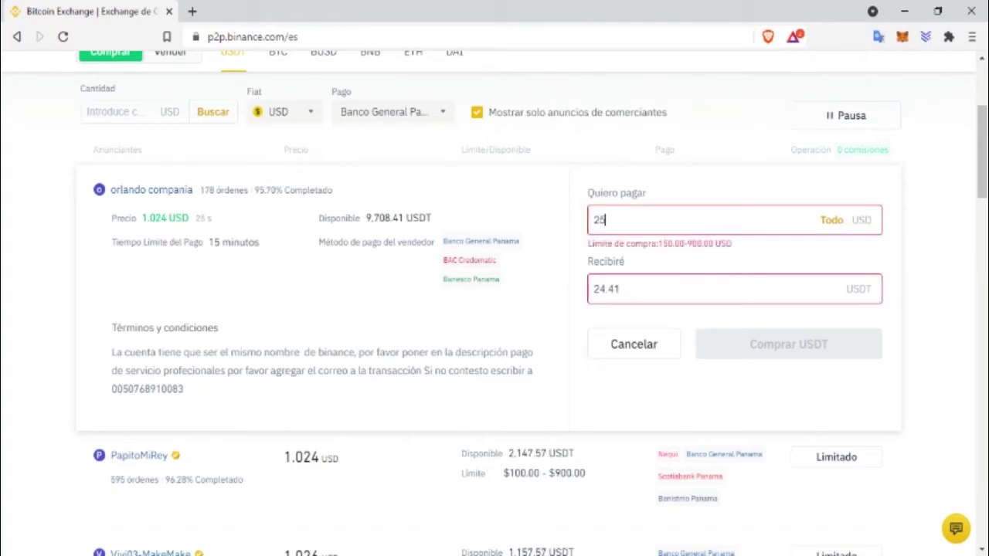
{"action": "key", "text": "BackSpace"}
{"action": "key", "text": "BackSpace"}
{"action": "type", "text": "150"}
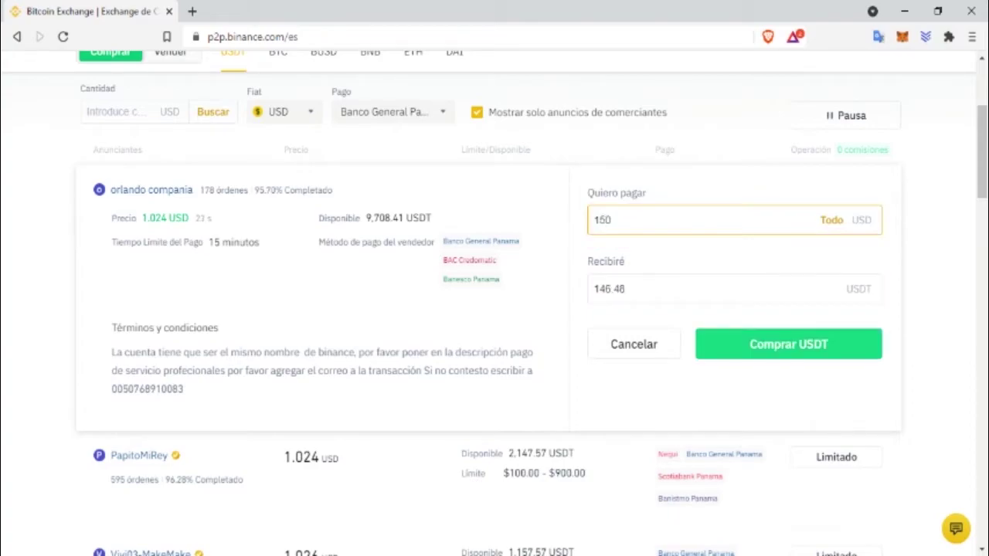
Step: Check how much USDT would be received for the 150 USD payment
{"action": "left_click", "coordinate": [624, 289]}
{"action": "left_click_drag", "start_coordinate": [625, 289], "coordinate": [593, 288]}
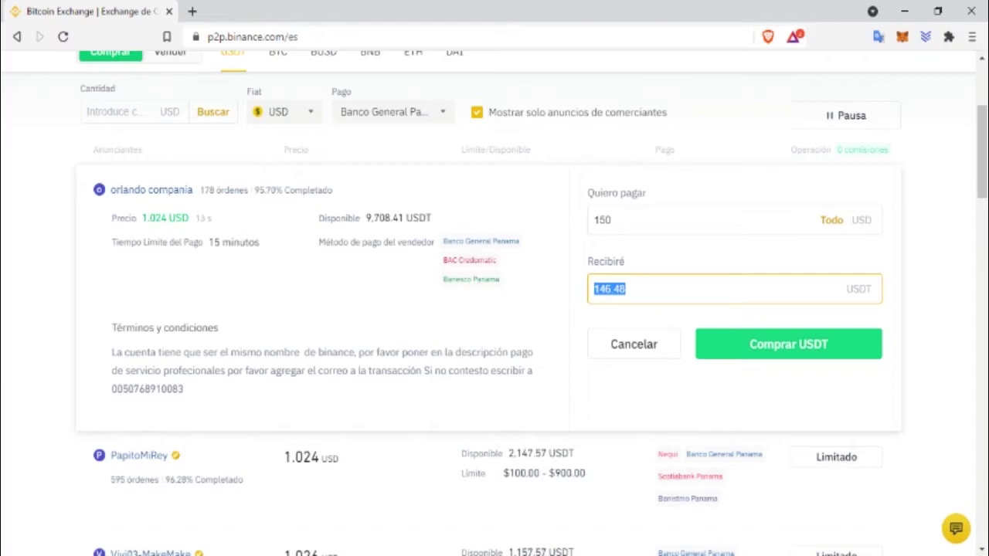
{"action": "left_click", "coordinate": [625, 289]}
{"action": "left_click_drag", "start_coordinate": [595, 289], "coordinate": [626, 289]}
Step: Set the amount to pay in the first advertiser's offer to 500 USD
{"action": "left_click", "coordinate": [611, 220]}
{"action": "key", "text": "ctrl+a"}
{"action": "type", "text": "500"}
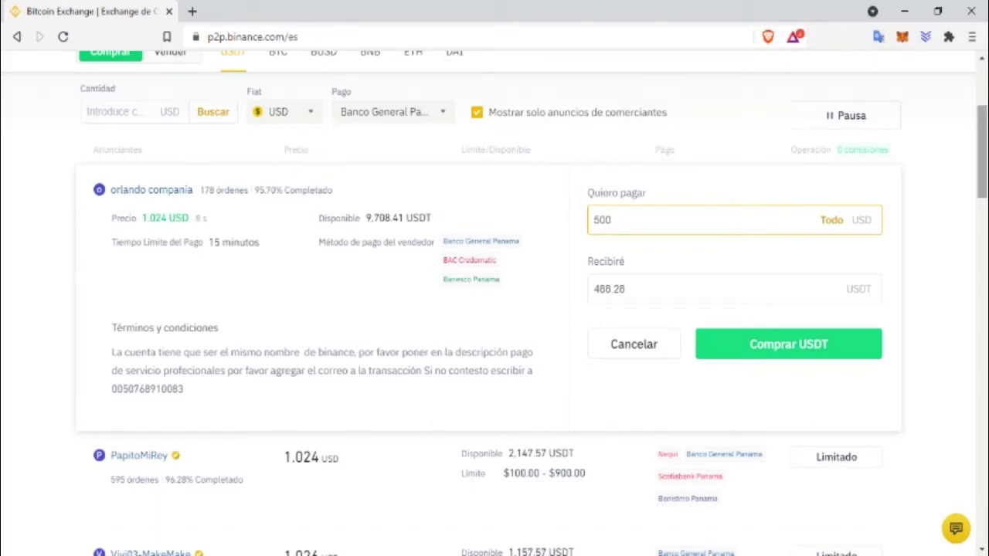
Step: Compare the prices, limits and availability of the remaining merchant offers with the opened first offer
{"action": "scroll", "coordinate": [494, 309], "scroll_direction": "down", "scroll_amount": 5}
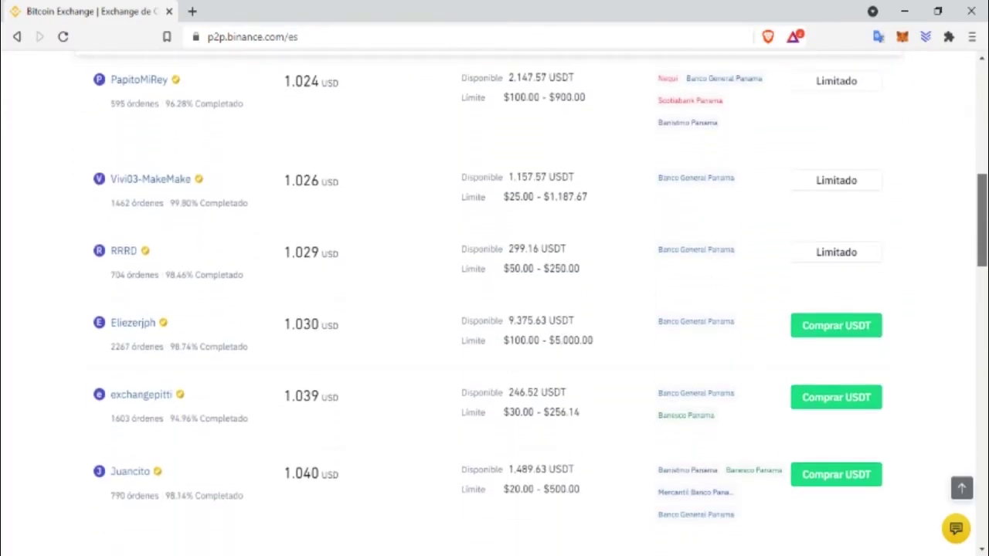
{"action": "scroll", "coordinate": [531, 297], "scroll_direction": "up", "scroll_amount": 1}
{"action": "scroll", "coordinate": [531, 298], "scroll_direction": "up", "scroll_amount": 1}
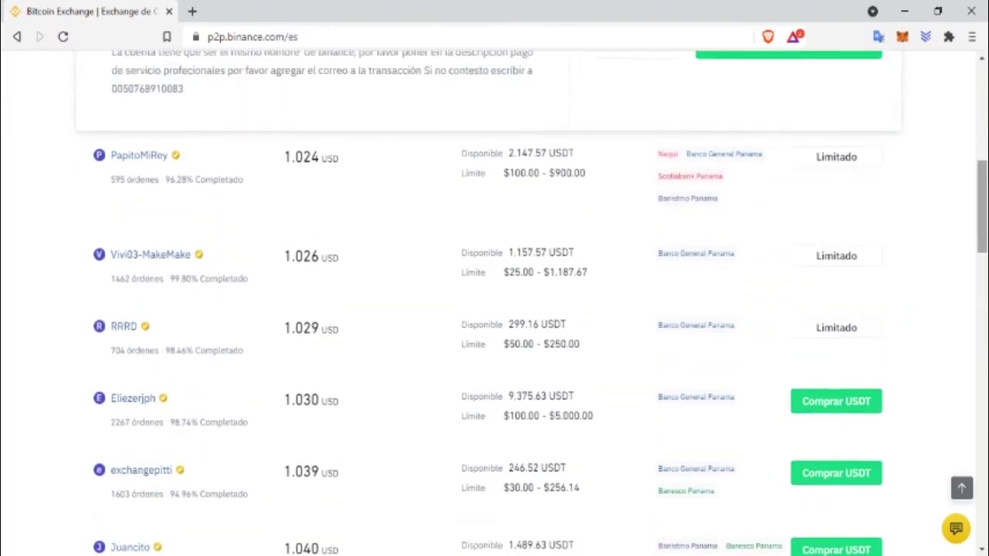
{"action": "scroll", "coordinate": [495, 309], "scroll_direction": "up", "scroll_amount": 5}
{"action": "scroll", "coordinate": [494, 309], "scroll_direction": "down", "scroll_amount": 1}
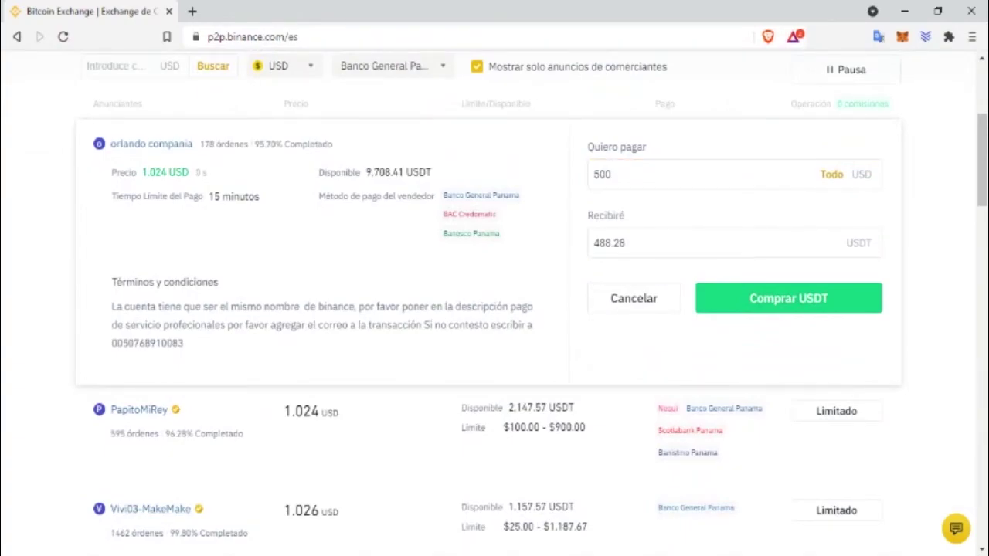
{"action": "scroll", "coordinate": [495, 309], "scroll_direction": "down", "scroll_amount": 1}
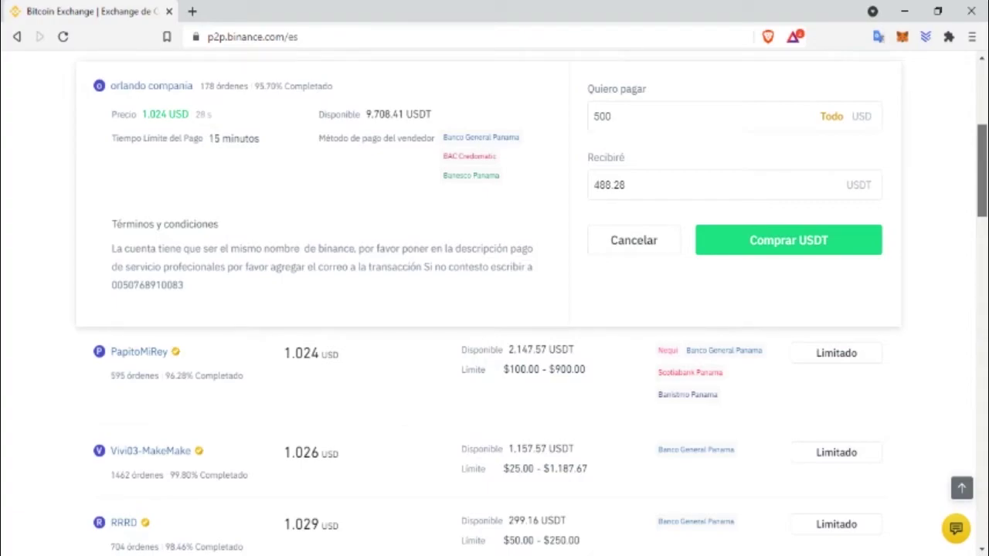
{"action": "scroll", "coordinate": [495, 309], "scroll_direction": "down", "scroll_amount": 2}
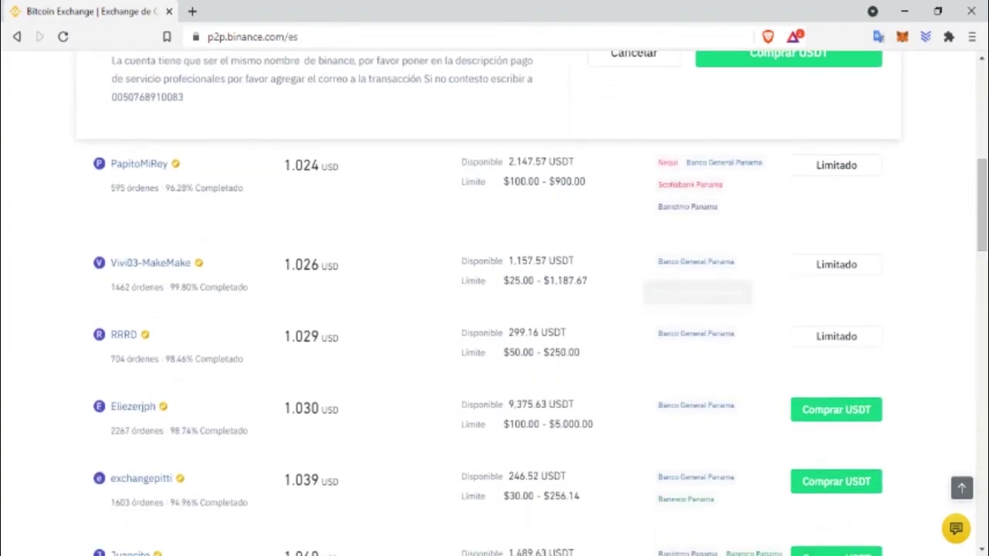
{"action": "left_click_drag", "start_coordinate": [110, 335], "coordinate": [328, 337]}
{"action": "left_click", "coordinate": [328, 337]}
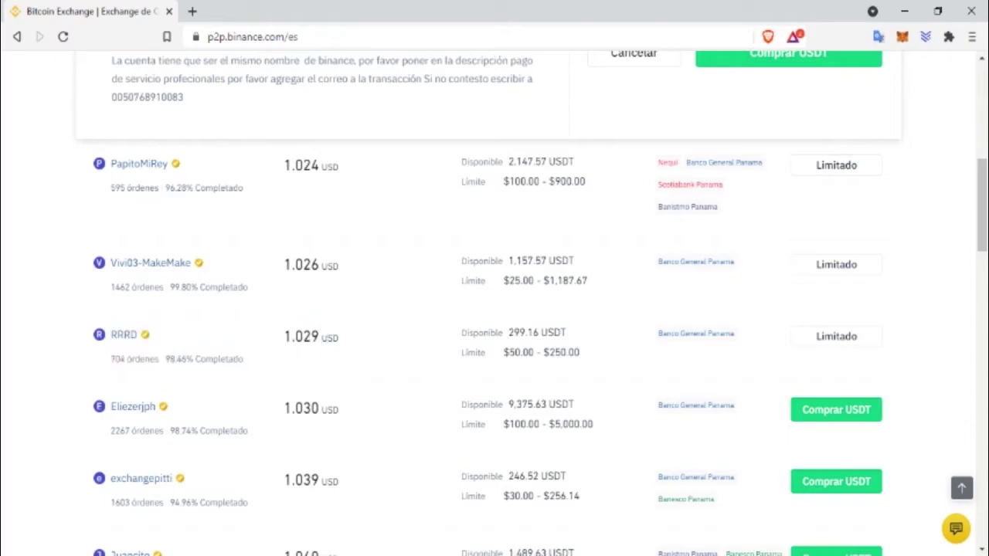
{"action": "scroll", "coordinate": [284, 216], "scroll_direction": "down", "scroll_amount": 2}
{"action": "left_click_drag", "start_coordinate": [283, 216], "coordinate": [318, 217]}
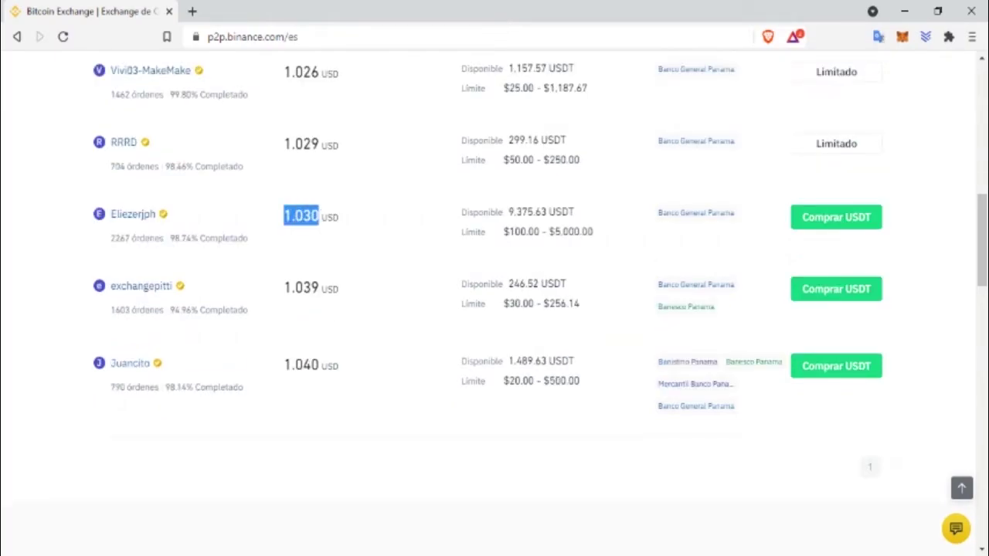
{"action": "left_click", "coordinate": [319, 217]}
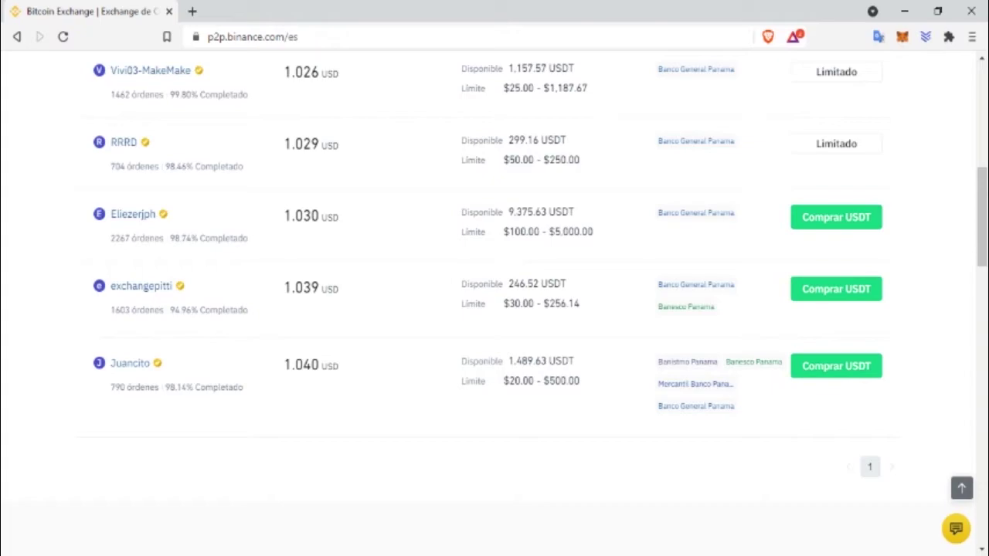
Step: Check the limits of the last listed offer at 1.040 USD, open it and try to pay 1000 USD
{"action": "left_click_drag", "start_coordinate": [503, 381], "coordinate": [577, 380]}
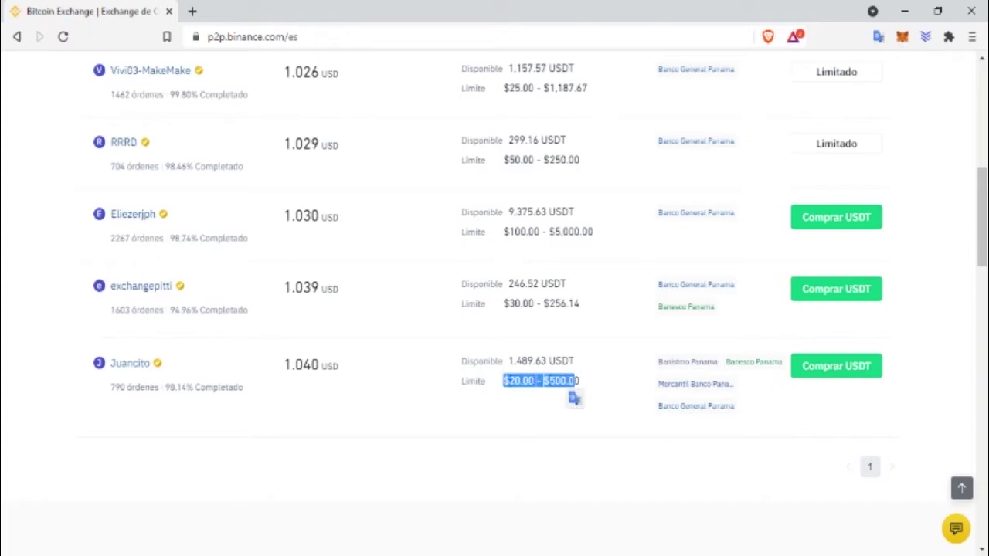
{"action": "left_click", "coordinate": [836, 366]}
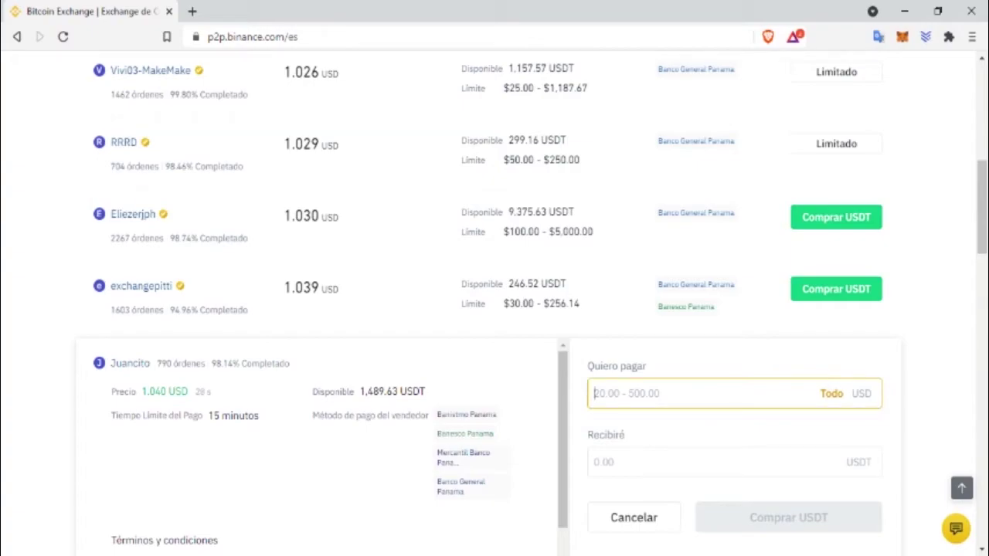
{"action": "type", "text": "1000"}
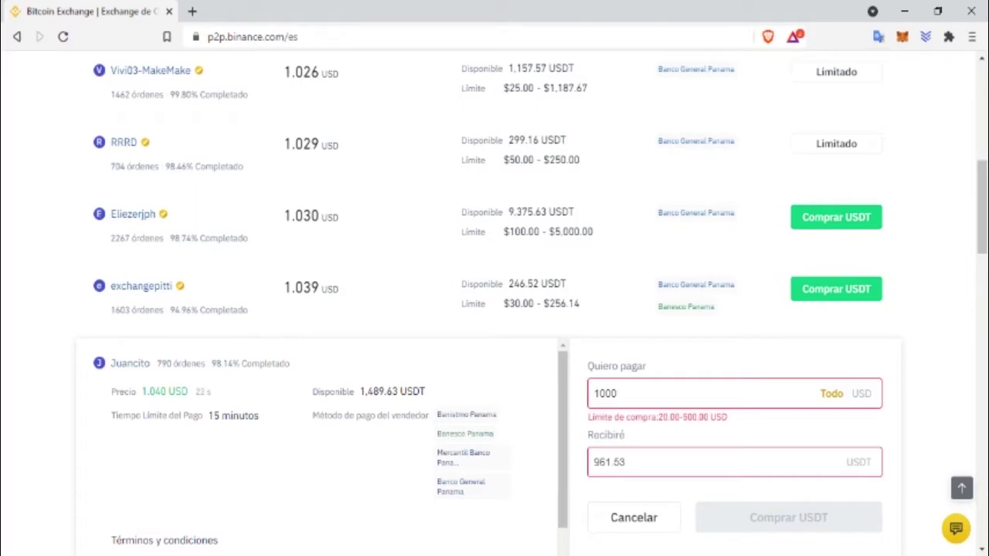
Step: Check the order limits of the offer priced at 1.030 USD
{"action": "left_click_drag", "start_coordinate": [111, 214], "coordinate": [275, 213]}
{"action": "left_click", "coordinate": [275, 214]}
{"action": "left_click_drag", "start_coordinate": [504, 232], "coordinate": [583, 232]}
{"action": "left_click", "coordinate": [582, 232]}
{"action": "left_click_drag", "start_coordinate": [504, 232], "coordinate": [593, 232]}
Step: Open the purchase offer priced at 1.030 USD and set the amount to pay to 5000 USD
{"action": "left_click", "coordinate": [836, 217]}
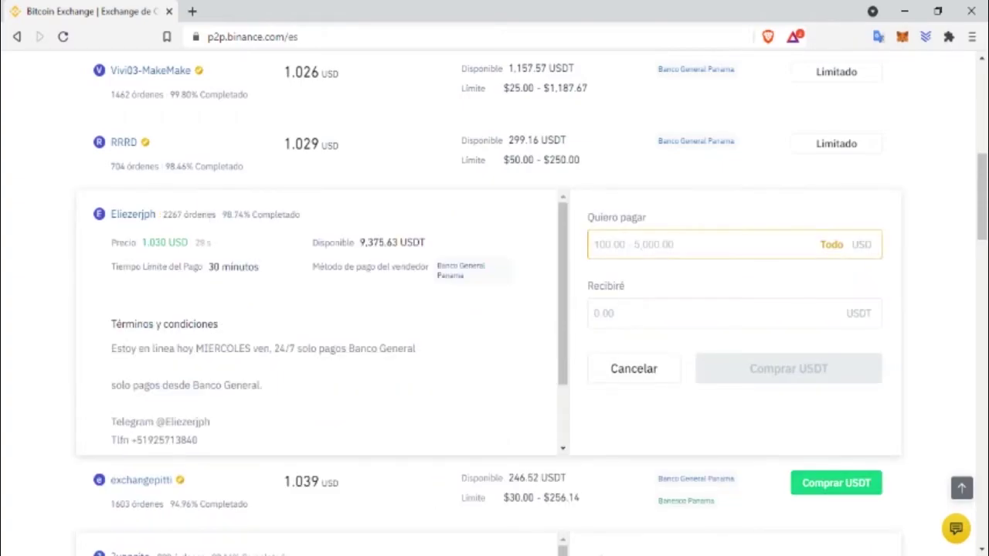
{"action": "left_click_drag", "start_coordinate": [981, 197], "coordinate": [981, 205]}
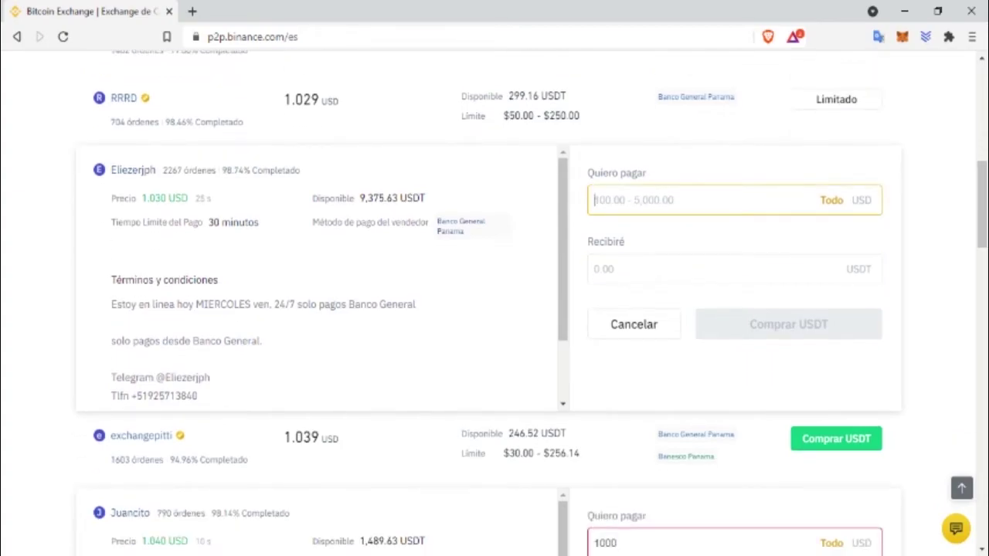
{"action": "type", "text": "50000"}
{"action": "key", "text": "BackSpace"}
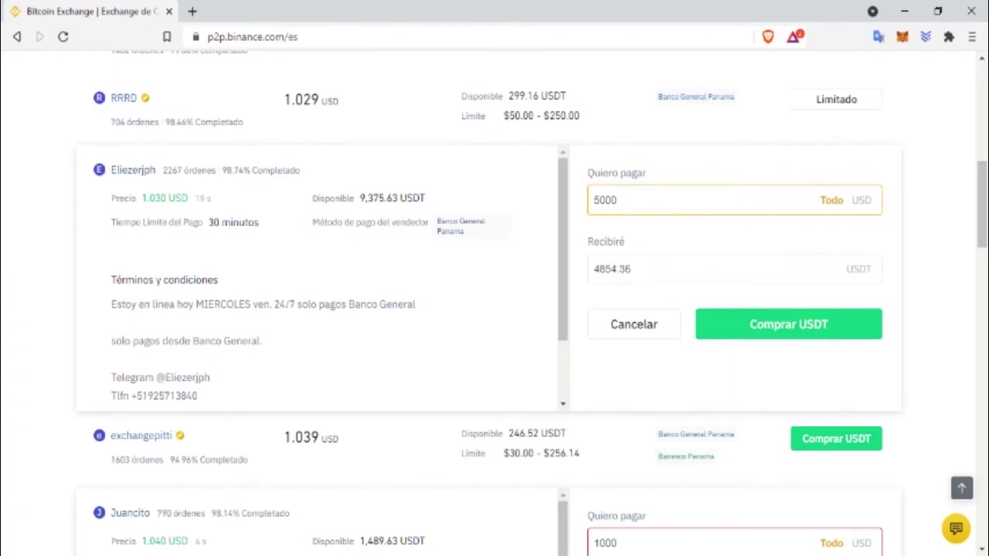
Step: Turn off the merchant-only filter so the list includes offers from all advertisers
{"action": "scroll", "coordinate": [495, 309], "scroll_direction": "up", "scroll_amount": 3}
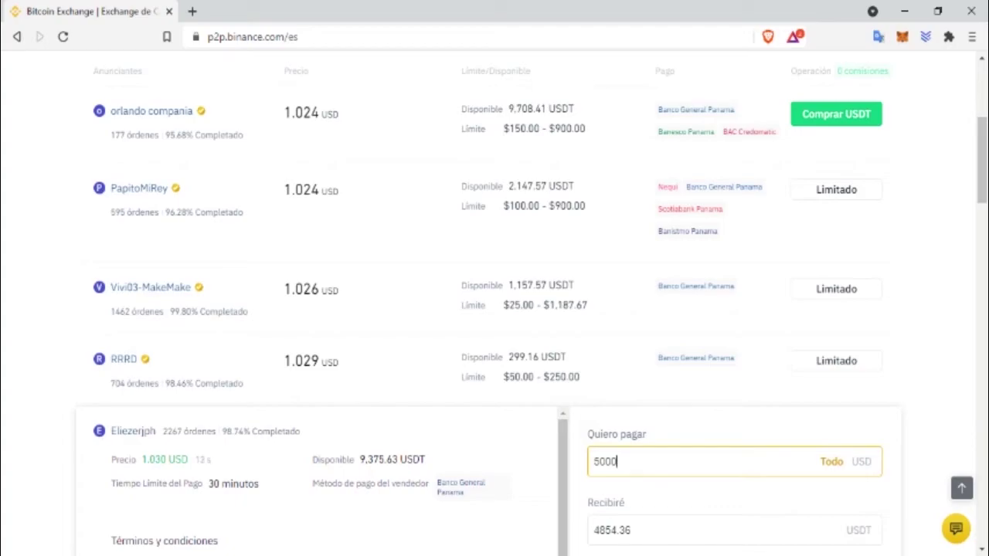
{"action": "scroll", "coordinate": [494, 309], "scroll_direction": "up", "scroll_amount": 4}
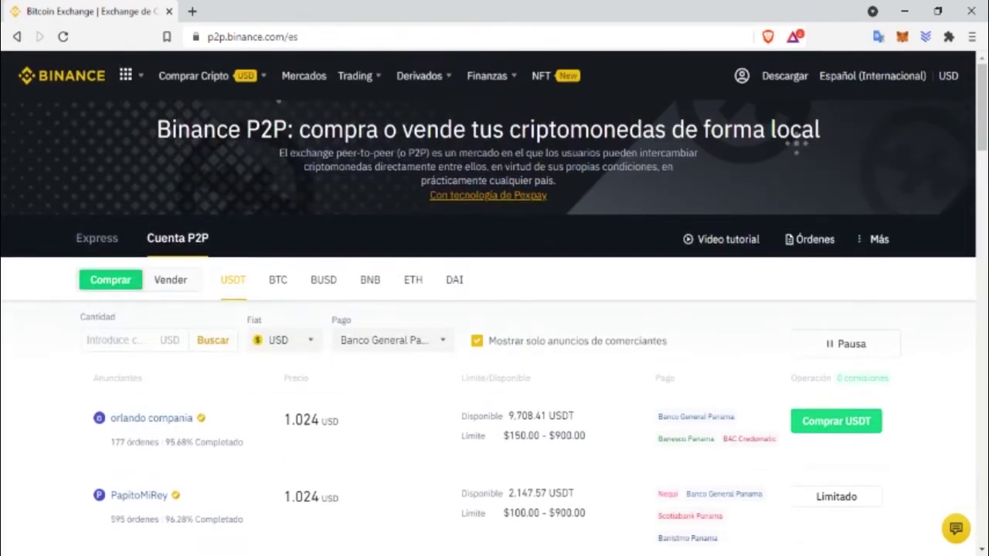
{"action": "left_click", "coordinate": [477, 341]}
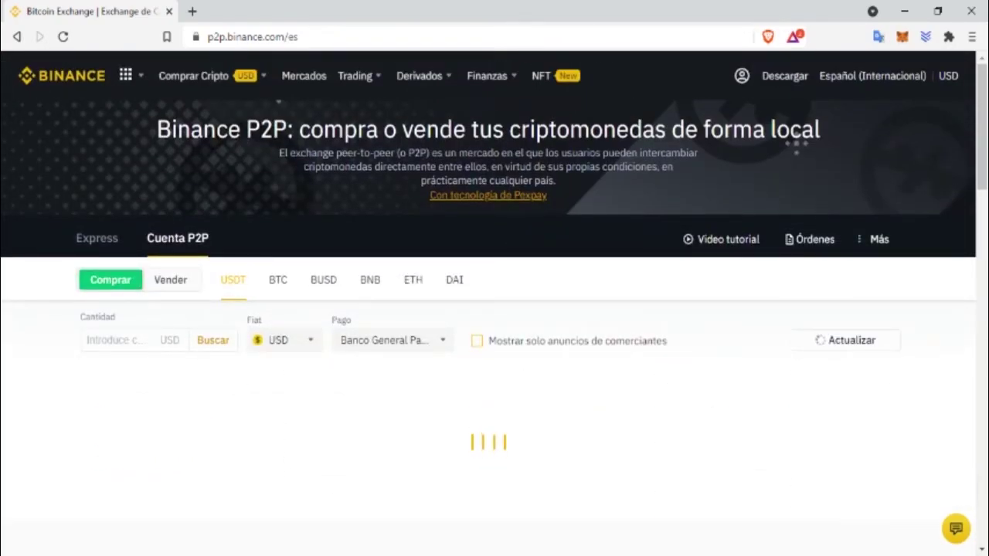
Step: Examine the unrestricted list of USDT offers, checking the order limits of the 1.013 USD offer
{"action": "scroll", "coordinate": [494, 309], "scroll_direction": "down", "scroll_amount": 1}
{"action": "scroll", "coordinate": [494, 309], "scroll_direction": "down", "scroll_amount": 2}
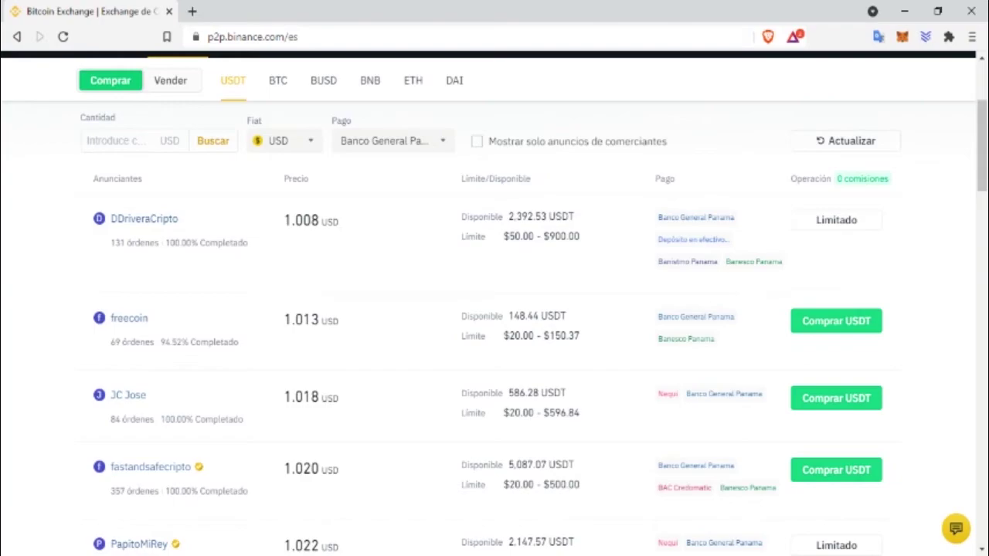
{"action": "left_click_drag", "start_coordinate": [503, 335], "coordinate": [581, 335]}
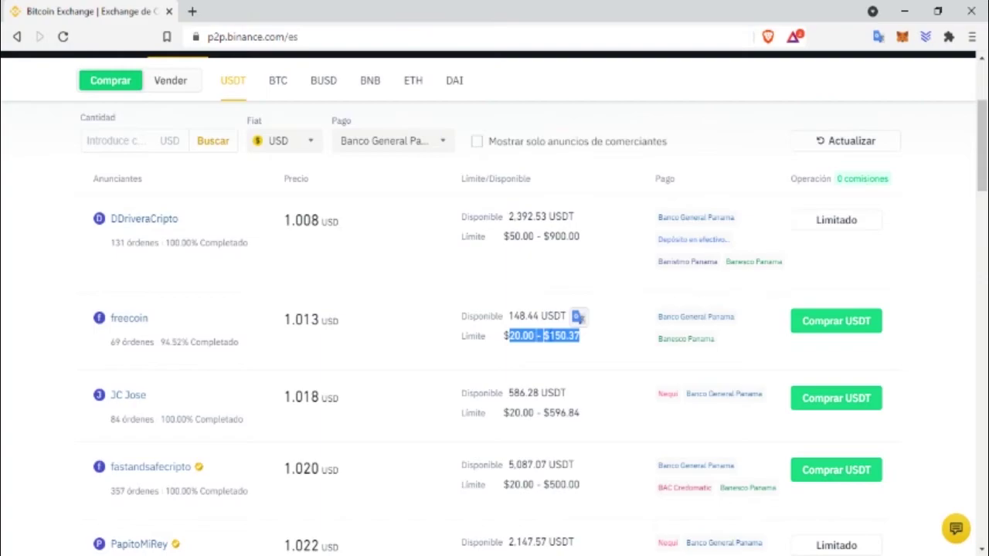
{"action": "scroll", "coordinate": [579, 335], "scroll_direction": "down", "scroll_amount": 1}
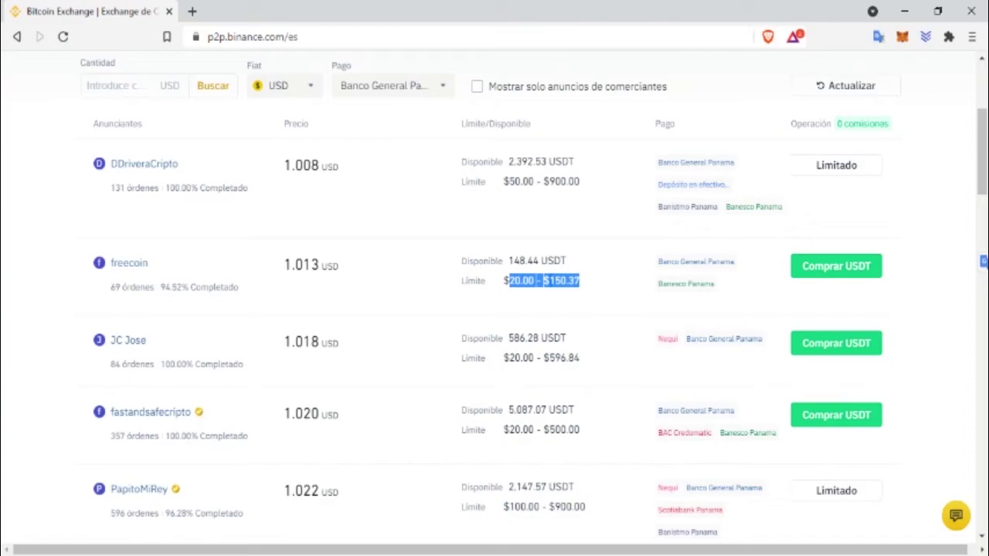
{"action": "scroll", "coordinate": [494, 309], "scroll_direction": "up", "scroll_amount": 1}
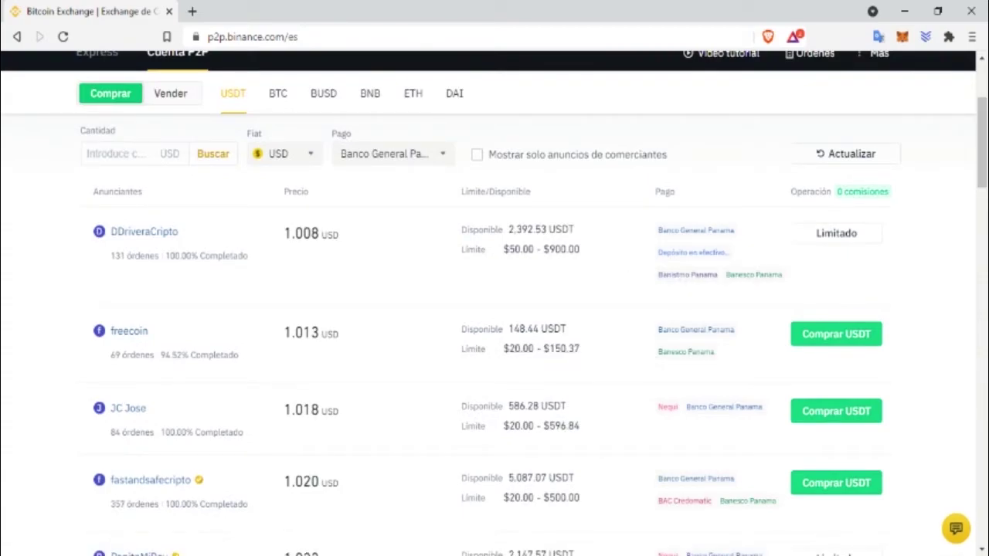
Step: Check the number of orders and completion rate of the advertiser offering 1.008 USD
{"action": "left_click_drag", "start_coordinate": [111, 256], "coordinate": [198, 256]}
{"action": "key", "text": "alt+Tab"}
{"action": "key", "text": "alt+Tab"}
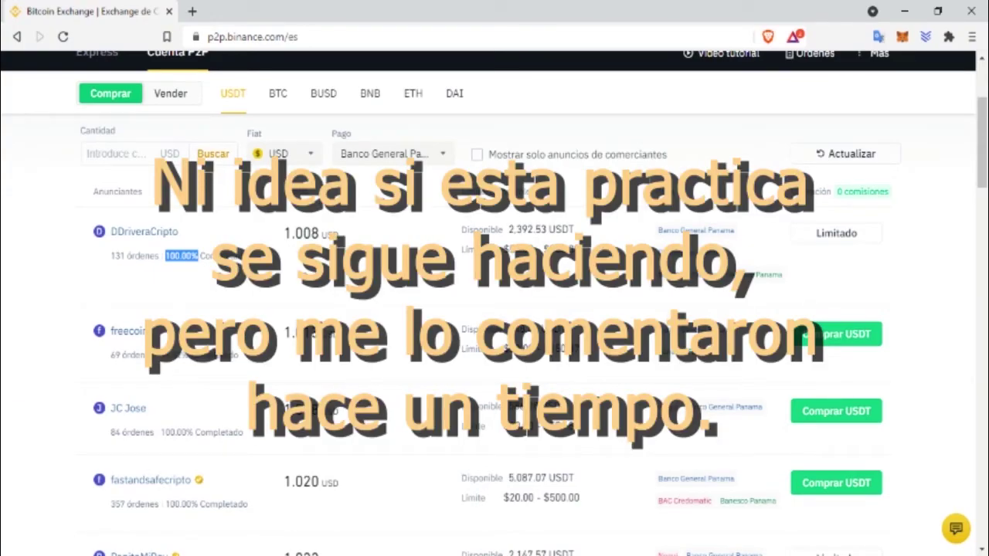
{"action": "left_click", "coordinate": [181, 256]}
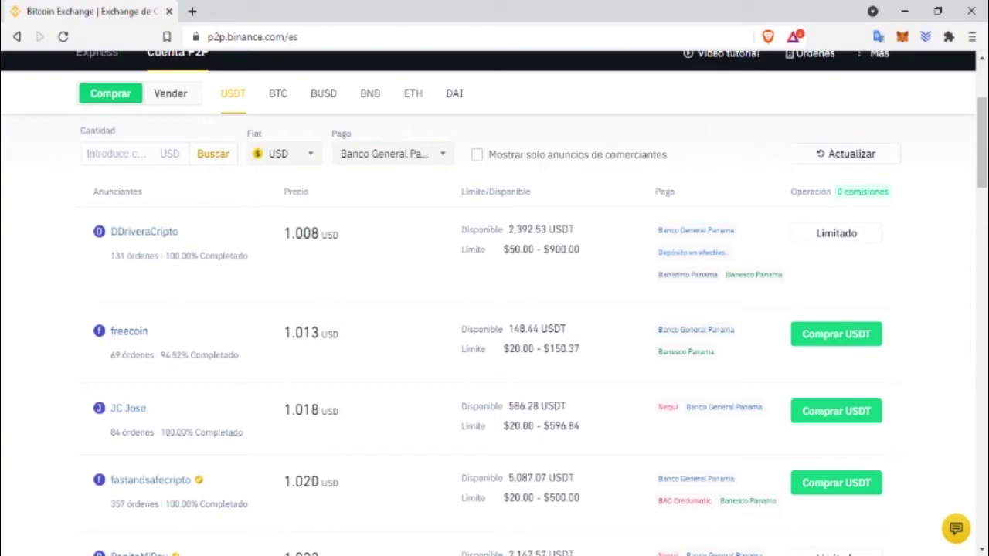
Step: Switch the P2P listings from buying to selling USDT and view the sell offers
{"action": "scroll", "coordinate": [494, 309], "scroll_direction": "up", "scroll_amount": 3}
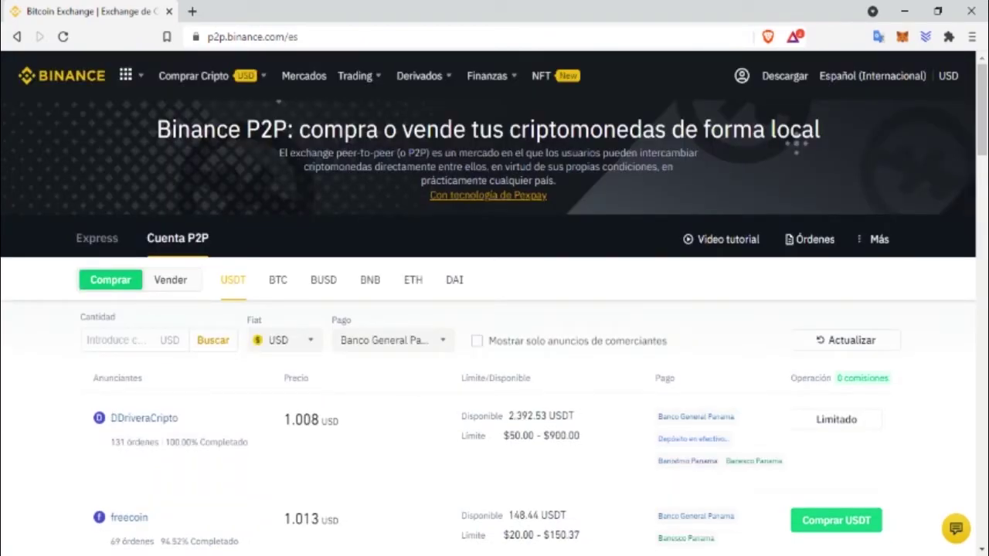
{"action": "left_click", "coordinate": [170, 279]}
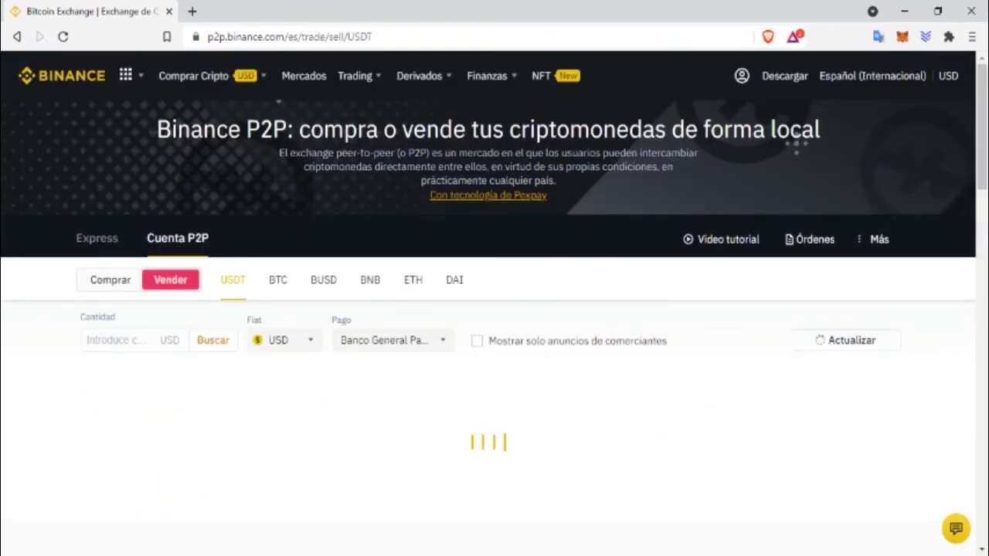
{"action": "scroll", "coordinate": [495, 309], "scroll_direction": "down", "scroll_amount": 2}
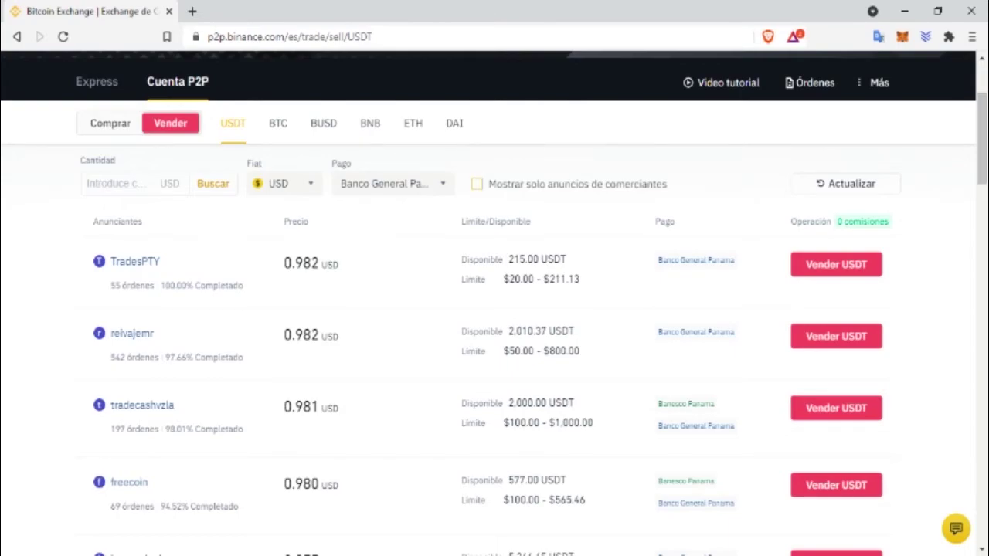
Step: Restrict the USDT sell offers to merchants only and check the completion rate of the advertiser offering 0.974 USD
{"action": "left_click", "coordinate": [477, 184]}
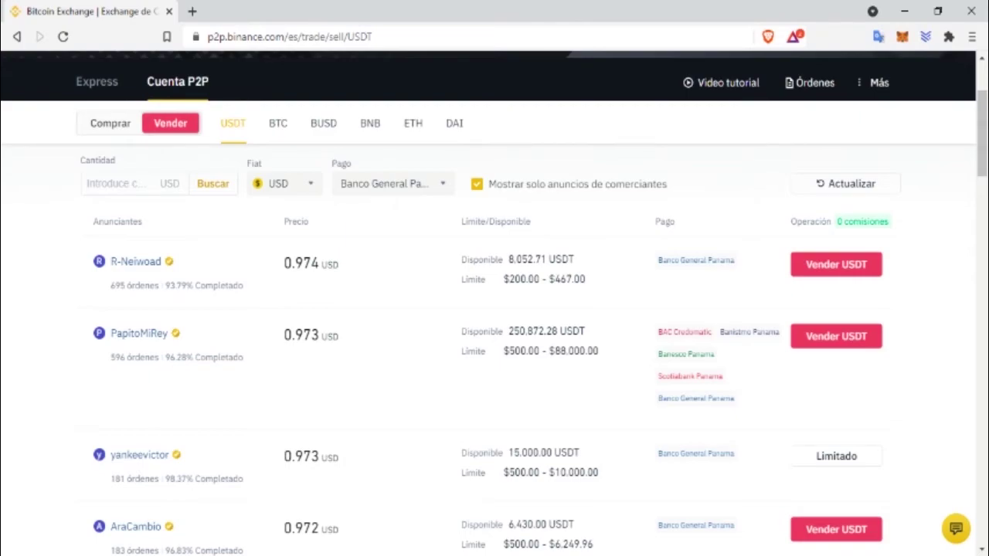
{"action": "left_click_drag", "start_coordinate": [165, 285], "coordinate": [188, 285]}
{"action": "left_click", "coordinate": [176, 285]}
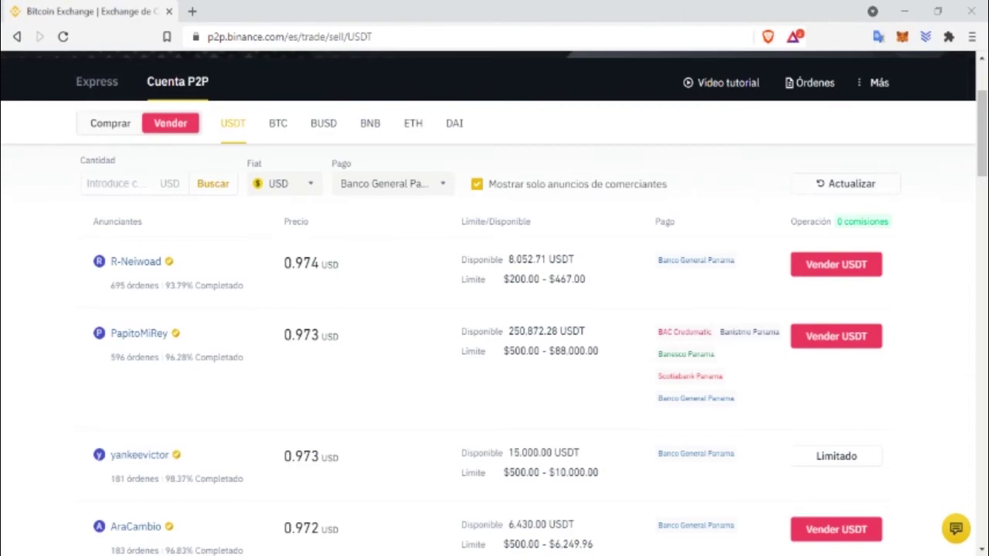
Step: Open the 0.974 USD sell offer, enter 150 USDT as the amount to sell and check the USD to receive
{"action": "left_click", "coordinate": [836, 264]}
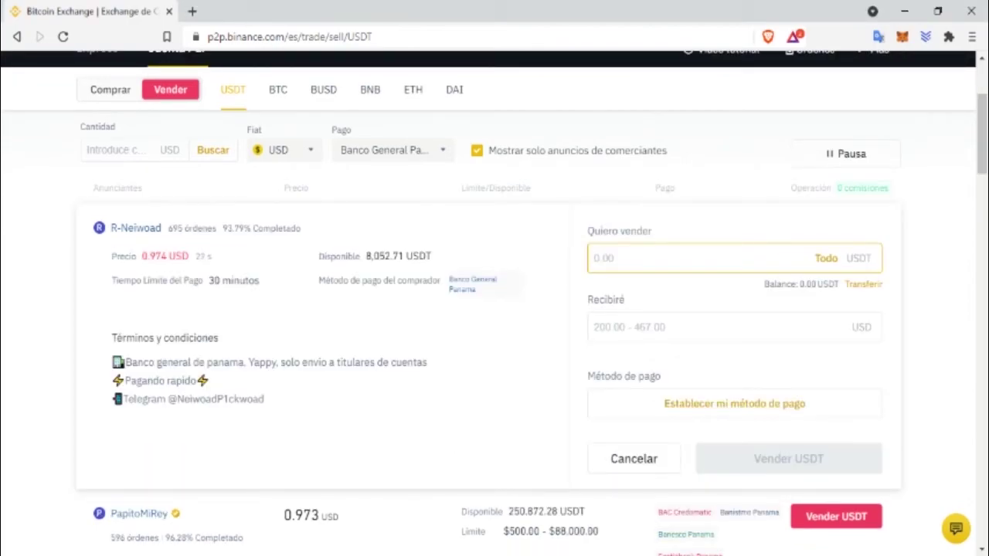
{"action": "type", "text": "150"}
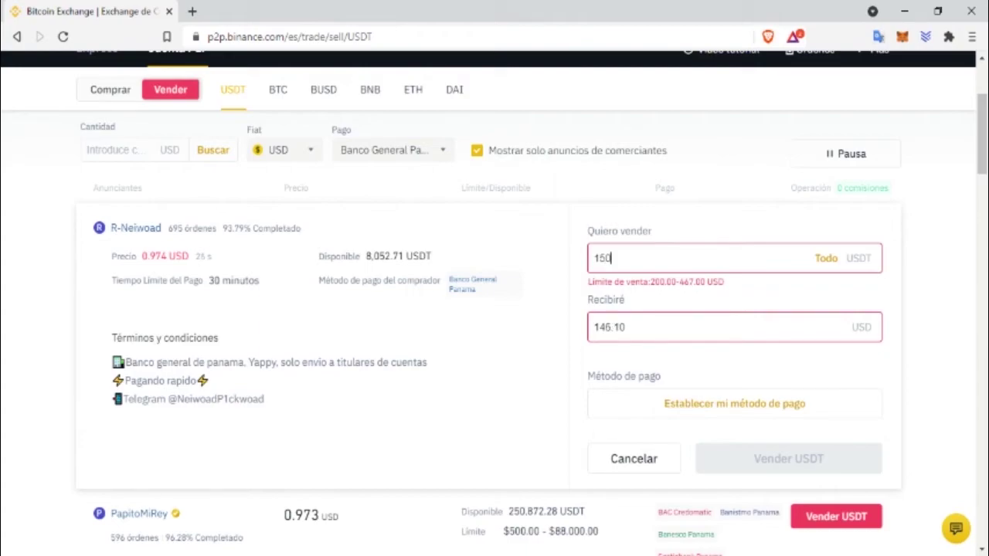
{"action": "left_click_drag", "start_coordinate": [627, 327], "coordinate": [592, 326]}
Step: Examine the offer's terms and conditions, including the account-holder rule and Telegram contact, and try the option to set a payment method
{"action": "left_click_drag", "start_coordinate": [112, 338], "coordinate": [264, 399]}
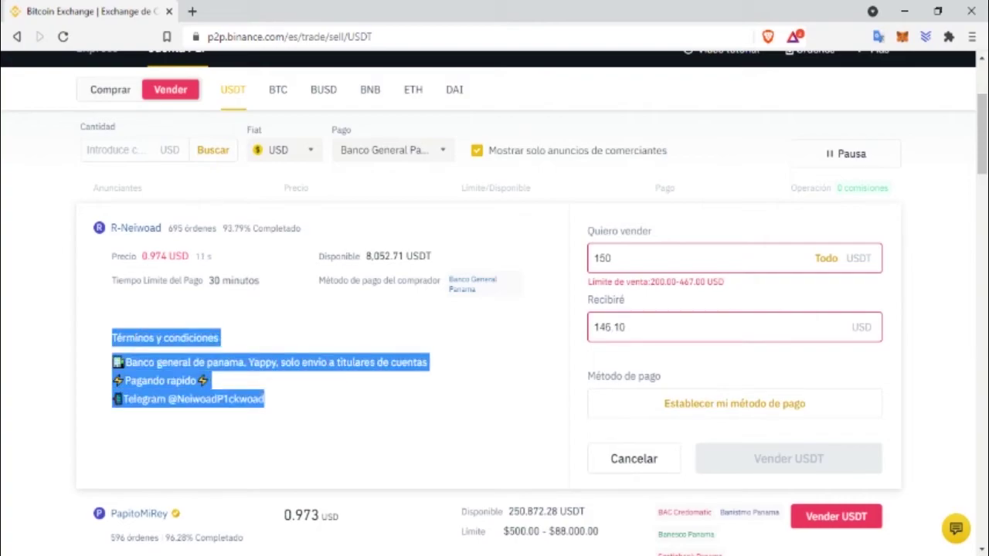
{"action": "left_click_drag", "start_coordinate": [125, 362], "coordinate": [428, 363]}
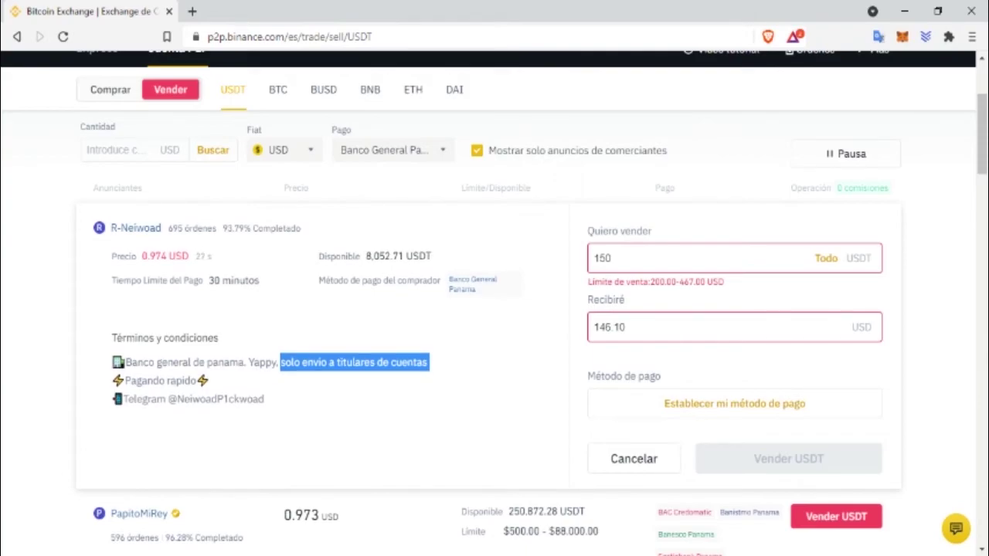
{"action": "left_click_drag", "start_coordinate": [224, 380], "coordinate": [112, 380]}
{"action": "left_click", "coordinate": [112, 380]}
{"action": "left_click_drag", "start_coordinate": [266, 398], "coordinate": [167, 399]}
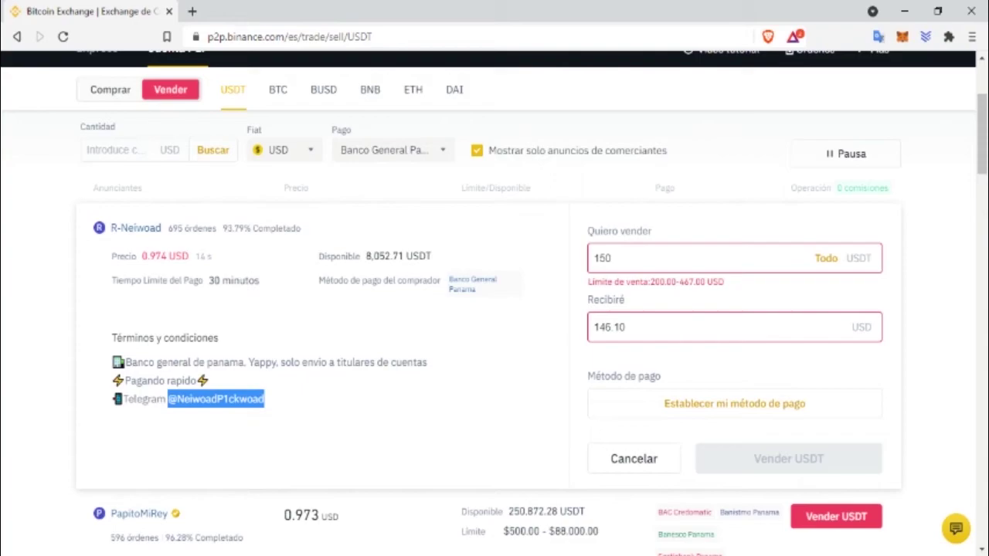
{"action": "left_click", "coordinate": [734, 404]}
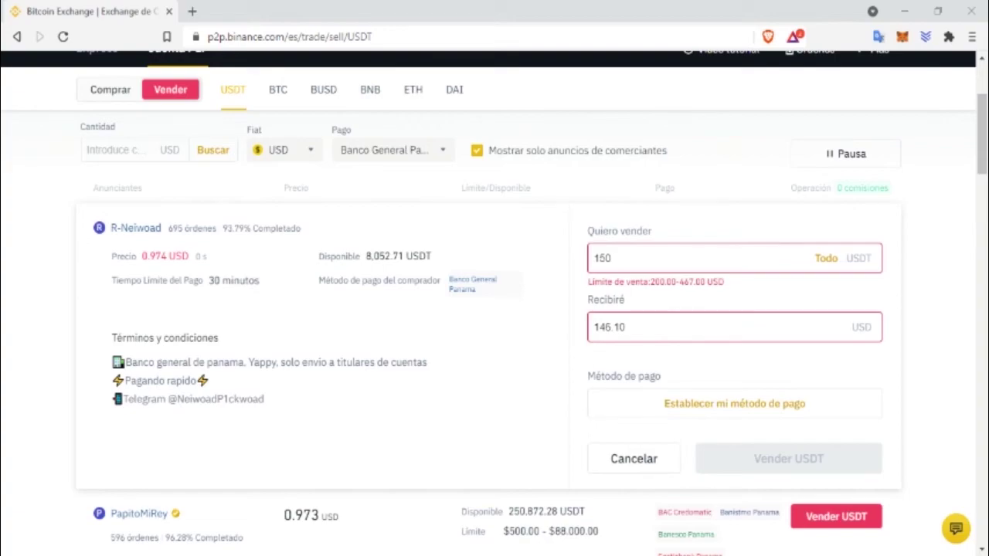
Step: Open the third-party payment purchase page and set the amount to spend to 50 USD
{"action": "scroll", "coordinate": [494, 309], "scroll_direction": "up", "scroll_amount": 3}
{"action": "mouse_move", "coordinate": [194, 75]}
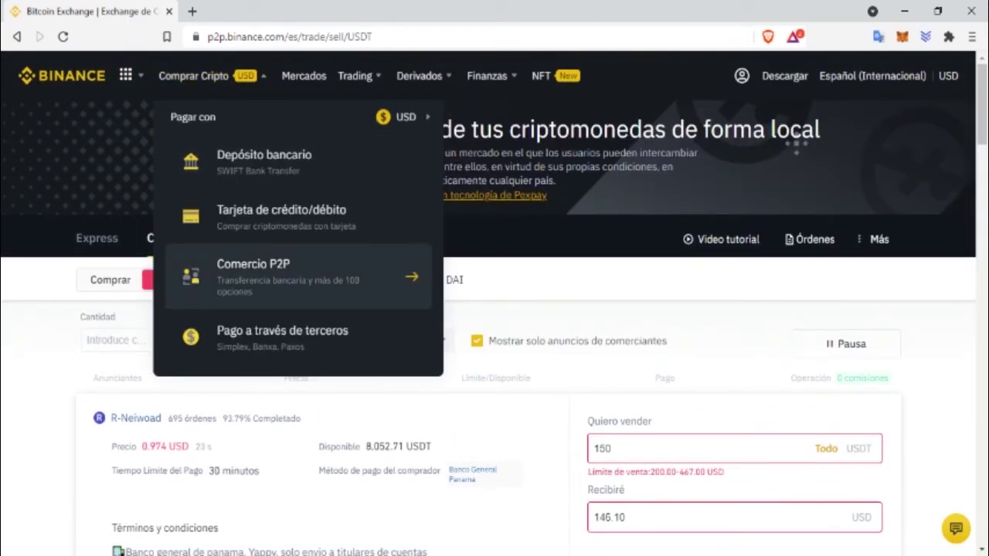
{"action": "left_click", "coordinate": [282, 336]}
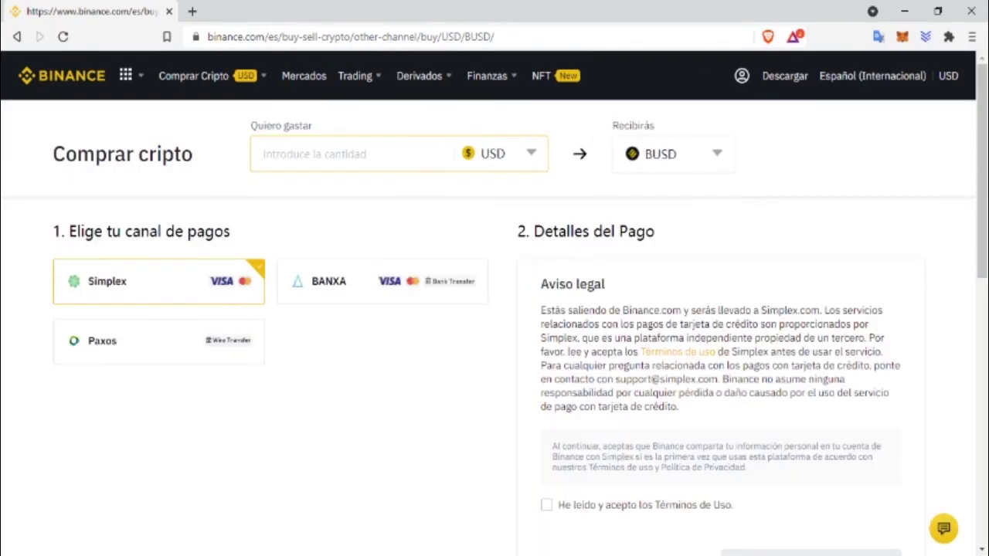
{"action": "type", "text": "50"}
Step: Look through the list of cryptocurrencies to receive and keep BUSD as the selection
{"action": "left_click", "coordinate": [672, 154]}
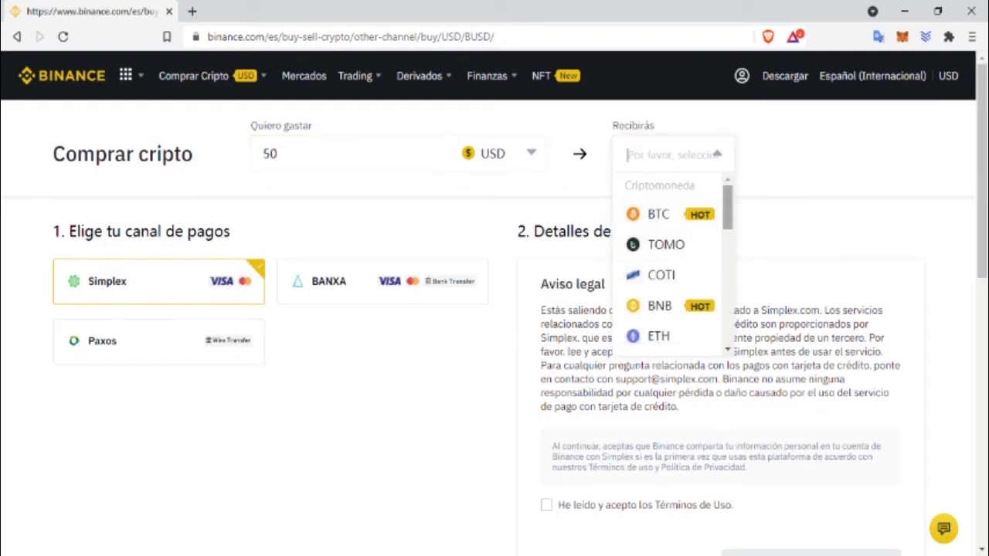
{"action": "scroll", "coordinate": [672, 263], "scroll_direction": "down", "scroll_amount": 1}
{"action": "scroll", "coordinate": [673, 263], "scroll_direction": "down", "scroll_amount": 4}
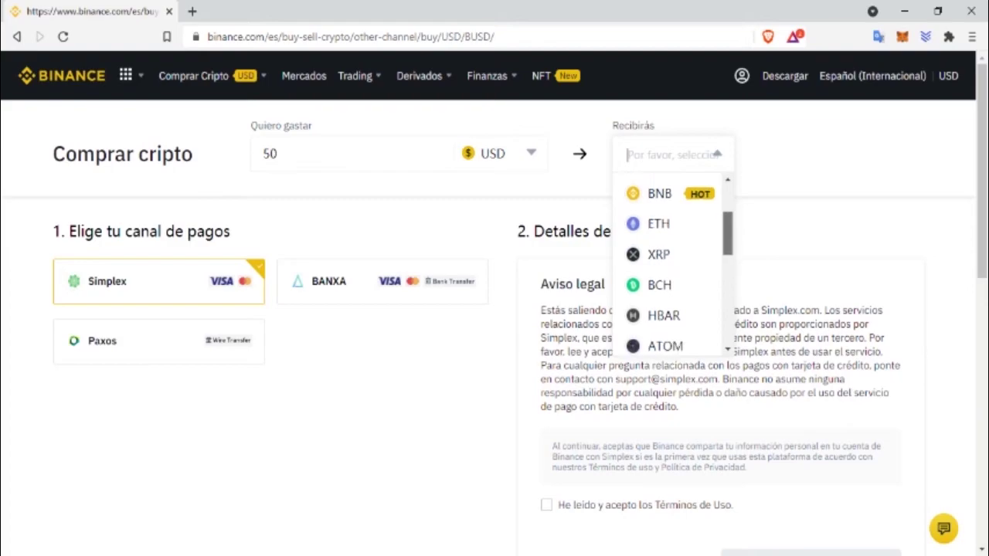
{"action": "scroll", "coordinate": [672, 263], "scroll_direction": "up", "scroll_amount": 2}
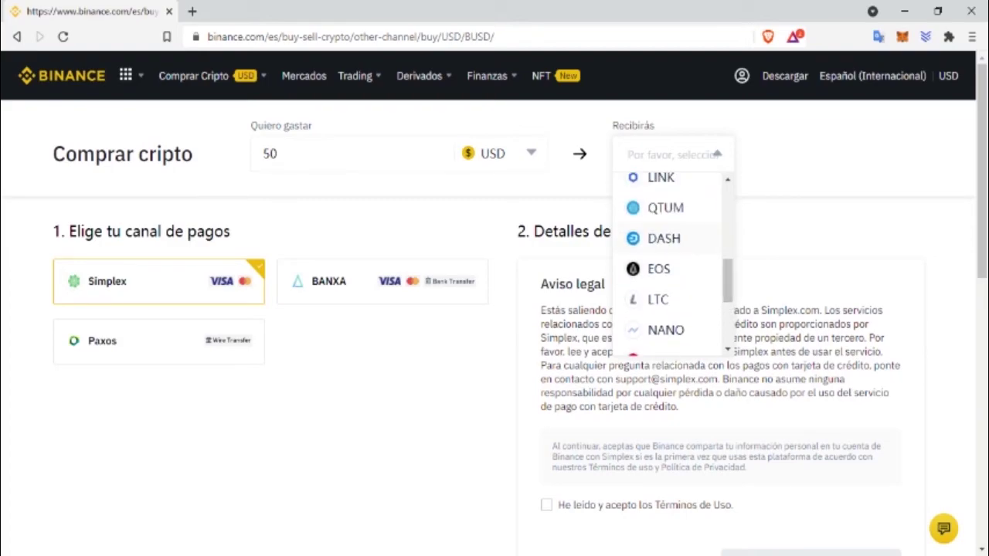
{"action": "scroll", "coordinate": [672, 263], "scroll_direction": "down", "scroll_amount": 2}
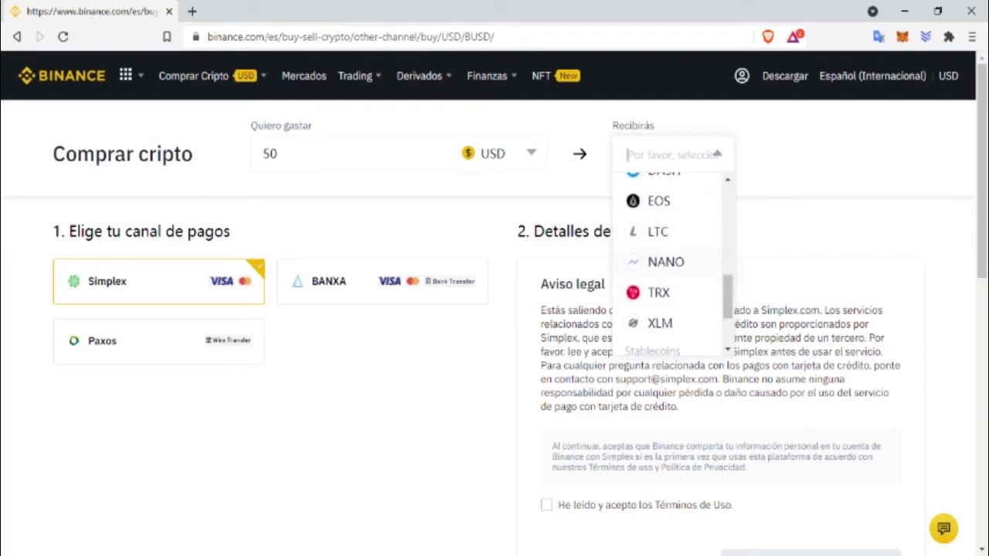
{"action": "scroll", "coordinate": [672, 263], "scroll_direction": "down", "scroll_amount": 3}
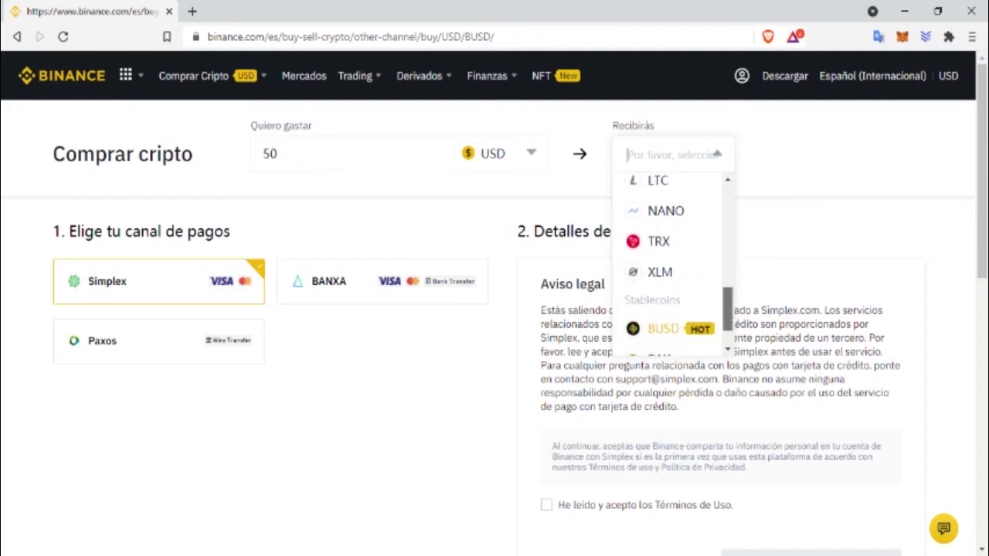
{"action": "left_click", "coordinate": [662, 278]}
Step: Choose BANXA as the payment channel and review the total, price and BUSD amount in the payment details
{"action": "scroll", "coordinate": [494, 284], "scroll_direction": "down", "scroll_amount": 1}
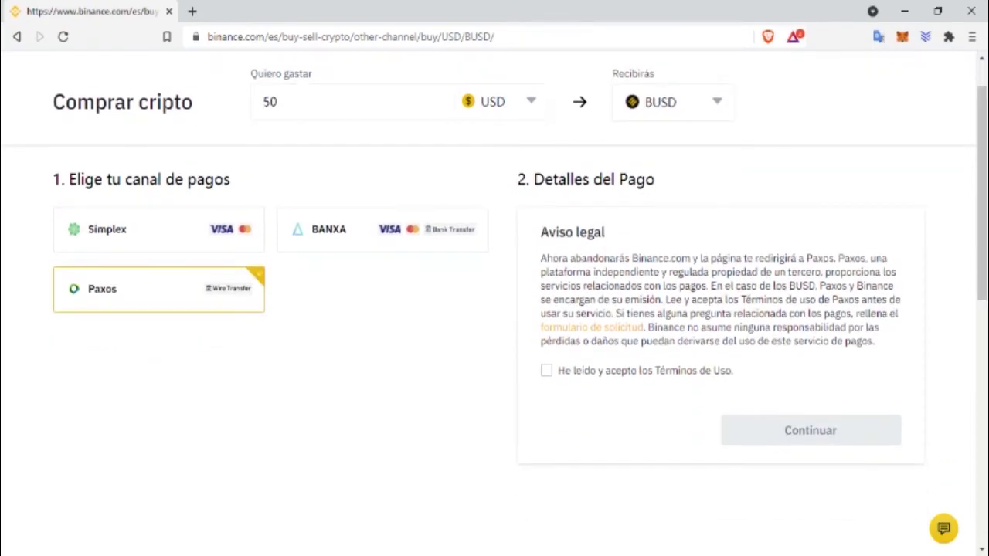
{"action": "left_click", "coordinate": [382, 229]}
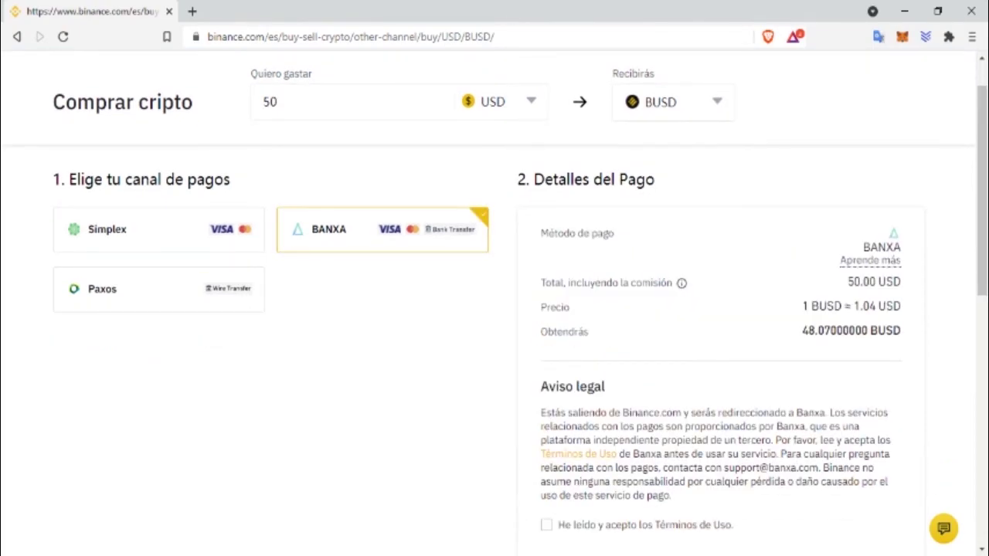
{"action": "scroll", "coordinate": [870, 226], "scroll_direction": "down", "scroll_amount": 1}
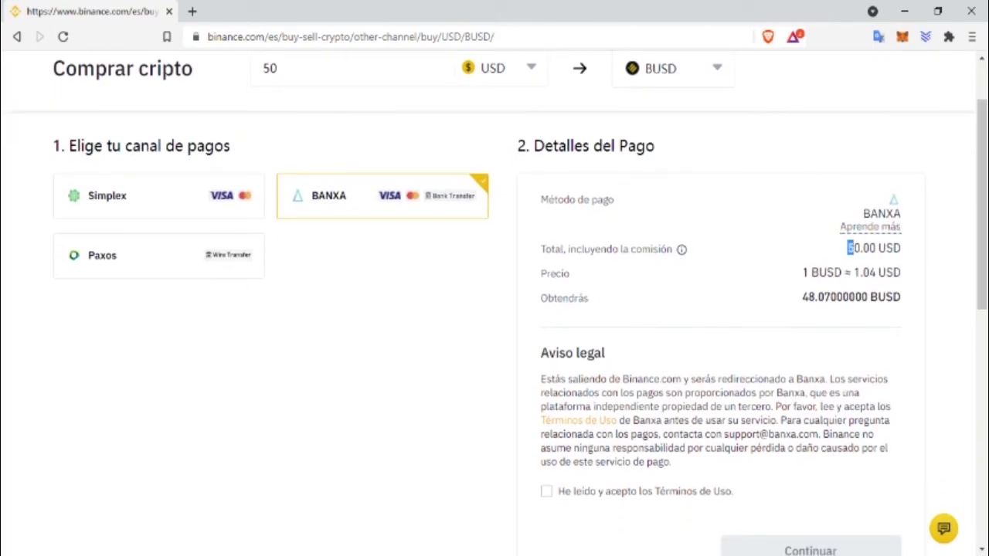
{"action": "left_click_drag", "start_coordinate": [573, 298], "coordinate": [850, 298]}
{"action": "left_click", "coordinate": [850, 298]}
Step: Accept BANXA's terms of use and continue to its Buy Crypto page
{"action": "left_click_drag", "start_coordinate": [981, 204], "coordinate": [981, 251]}
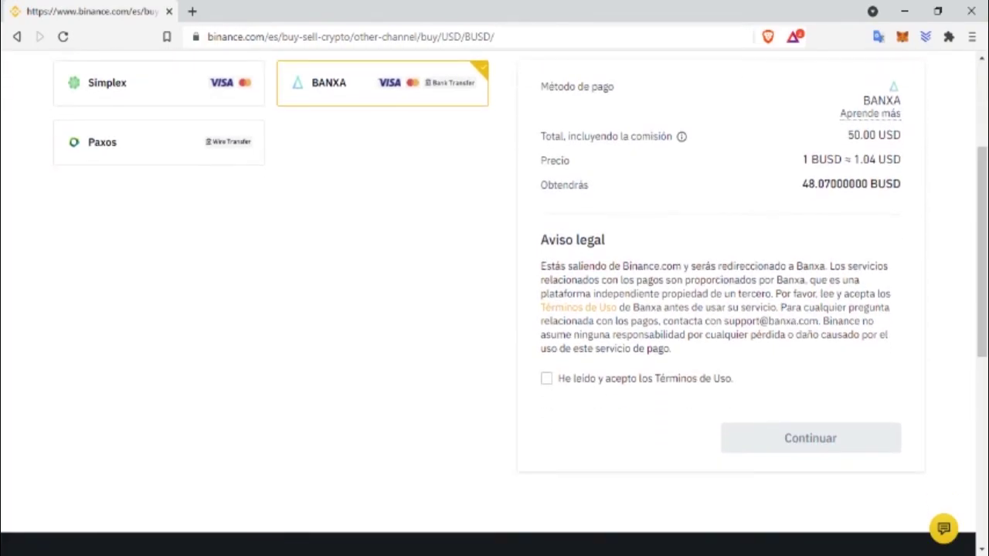
{"action": "left_click", "coordinate": [546, 377]}
{"action": "scroll", "coordinate": [495, 303], "scroll_direction": "up", "scroll_amount": 3}
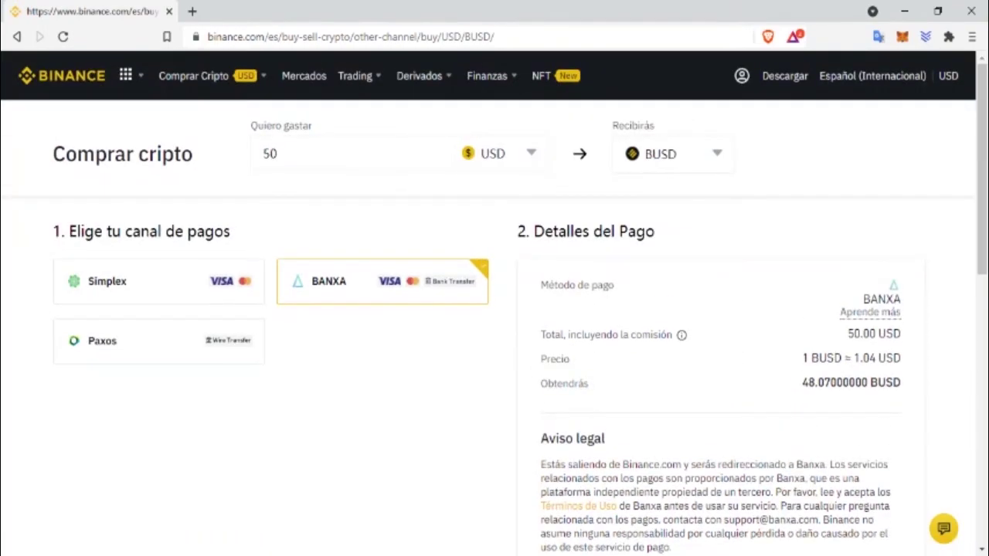
{"action": "scroll", "coordinate": [495, 305], "scroll_direction": "down", "scroll_amount": 5}
{"action": "scroll", "coordinate": [495, 306], "scroll_direction": "up", "scroll_amount": 5}
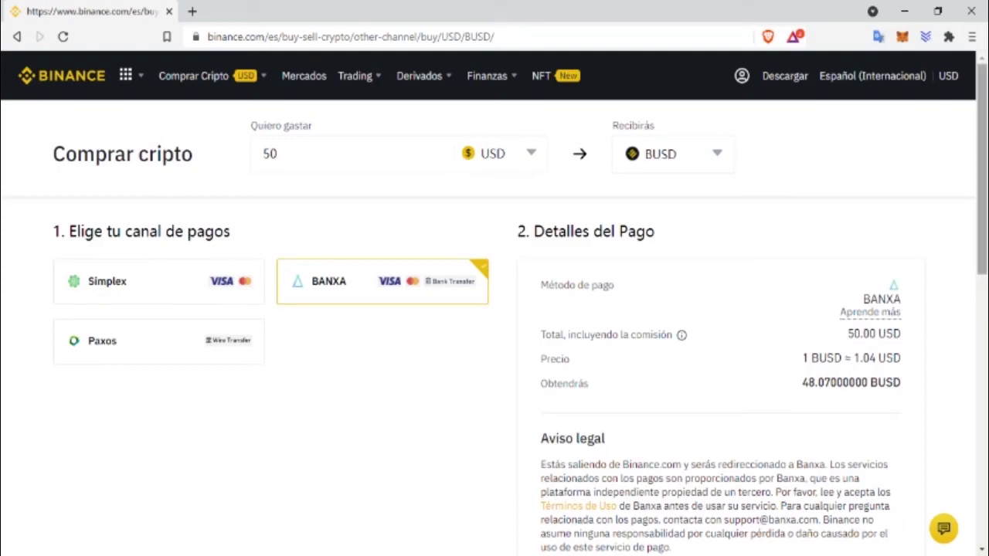
{"action": "scroll", "coordinate": [495, 320], "scroll_direction": "down", "scroll_amount": 2}
{"action": "scroll", "coordinate": [494, 320], "scroll_direction": "down", "scroll_amount": 10}
{"action": "scroll", "coordinate": [494, 320], "scroll_direction": "up", "scroll_amount": 10}
{"action": "left_click", "coordinate": [810, 432]}
{"action": "scroll", "coordinate": [494, 320], "scroll_direction": "down", "scroll_amount": 1}
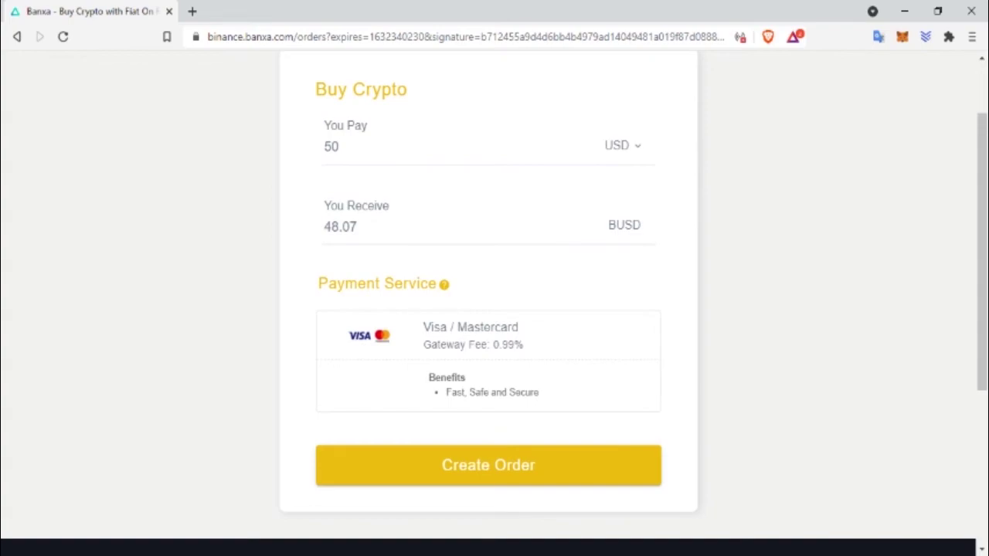
Step: Create the BANXA order paid by Visa / Mastercard and look at the contact email and mobile fields
{"action": "left_click", "coordinate": [487, 465]}
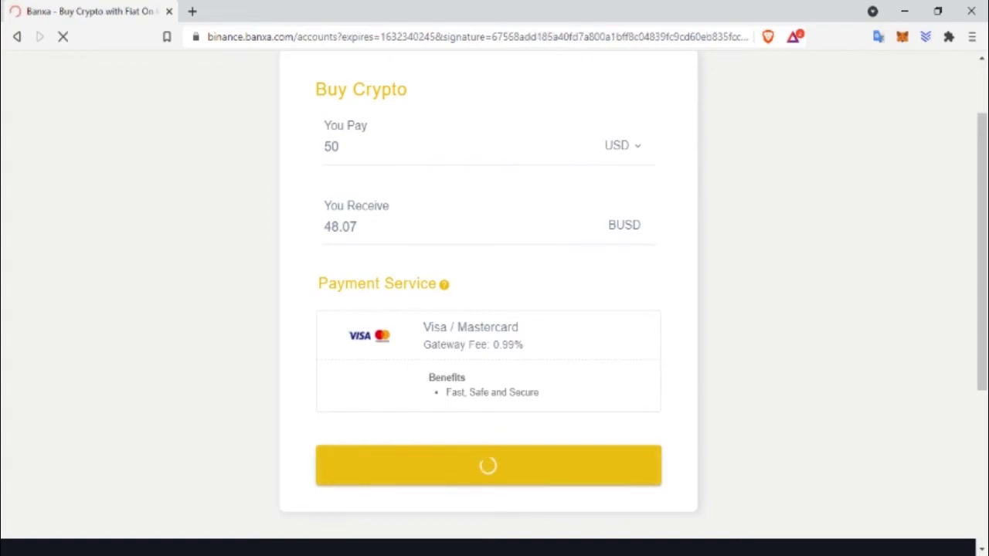
{"action": "left_click", "coordinate": [457, 354]}
{"action": "left_click", "coordinate": [418, 280]}
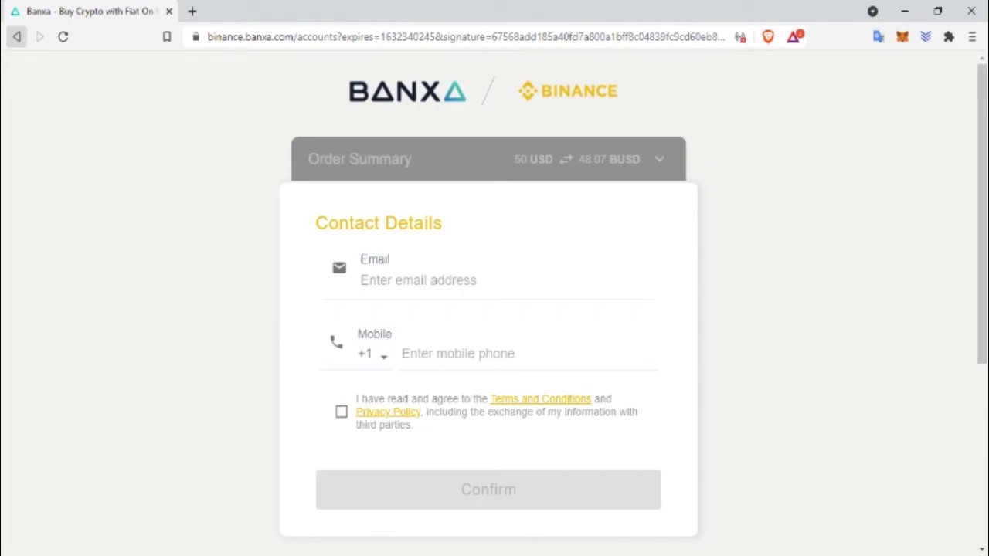
Step: Leave the BANXA order, return to the P2P sell offers and open the account panel
{"action": "left_click", "coordinate": [16, 36]}
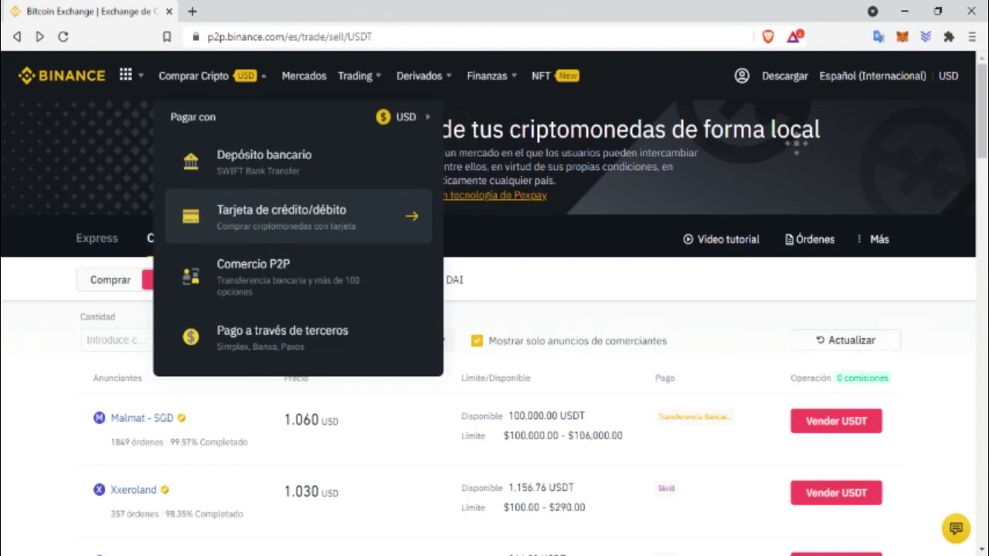
{"action": "mouse_move", "coordinate": [125, 75]}
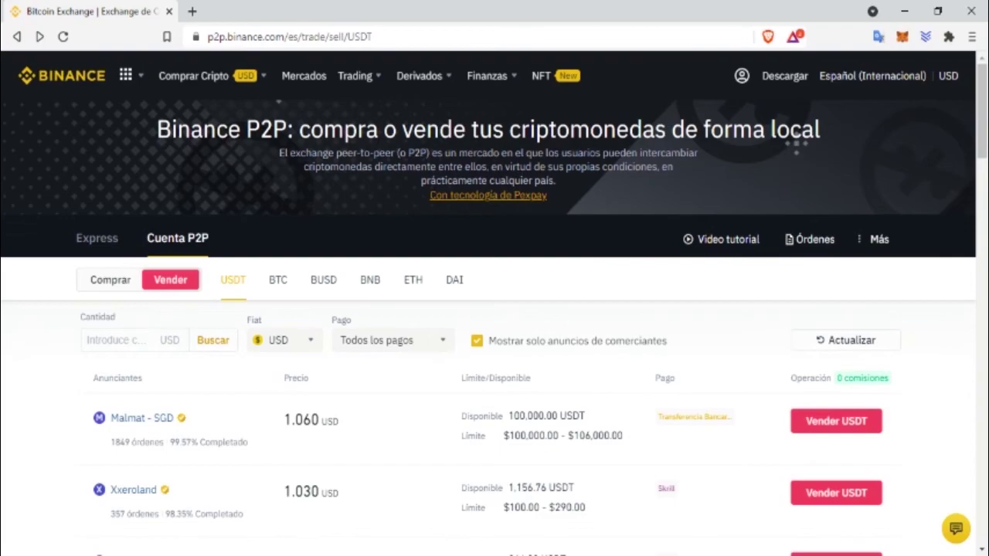
{"action": "left_click", "coordinate": [742, 75]}
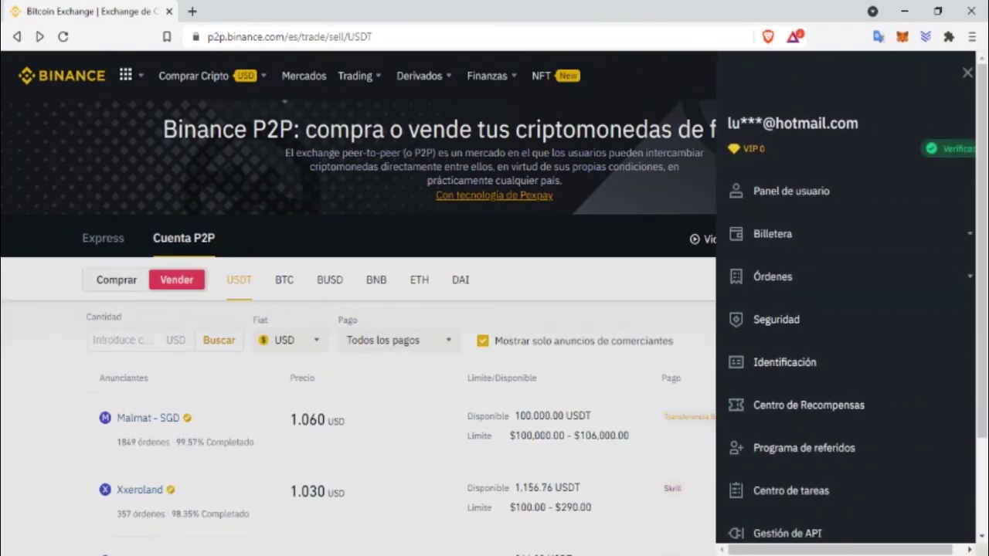
Step: Search Google for "binance" in a new tab and open the official Binance website
{"action": "key", "text": "ctrl+t"}
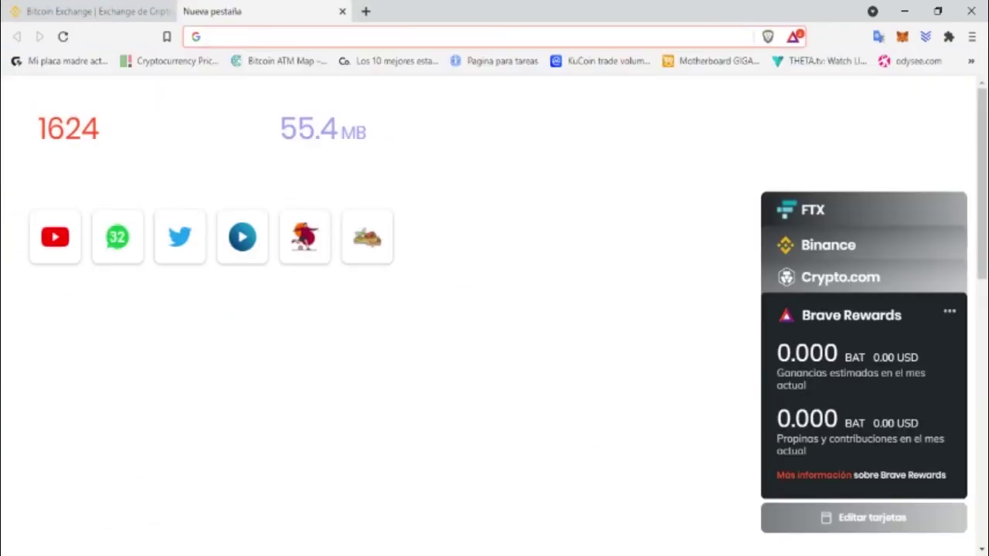
{"action": "type", "text": "binance"}
{"action": "key", "text": "Return"}
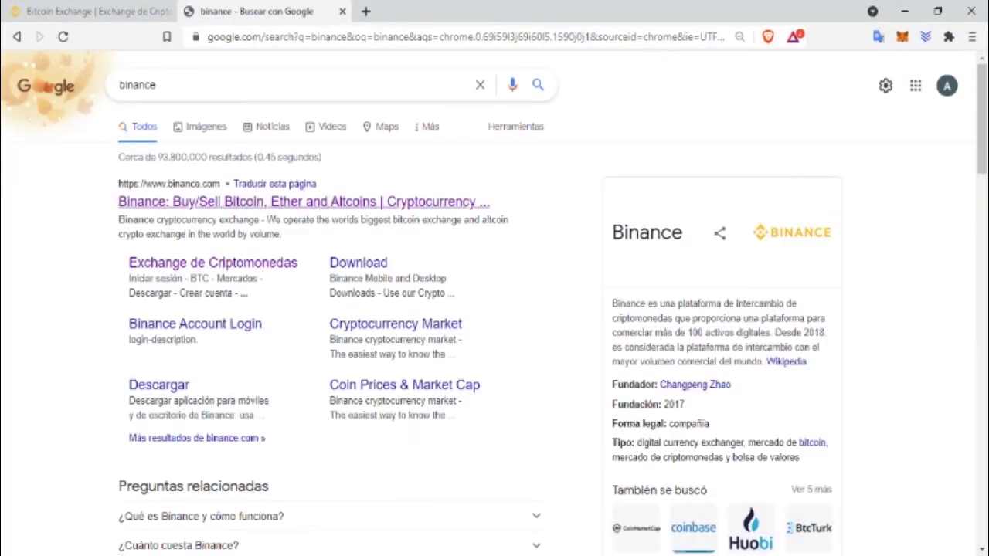
{"action": "left_click", "coordinate": [304, 202]}
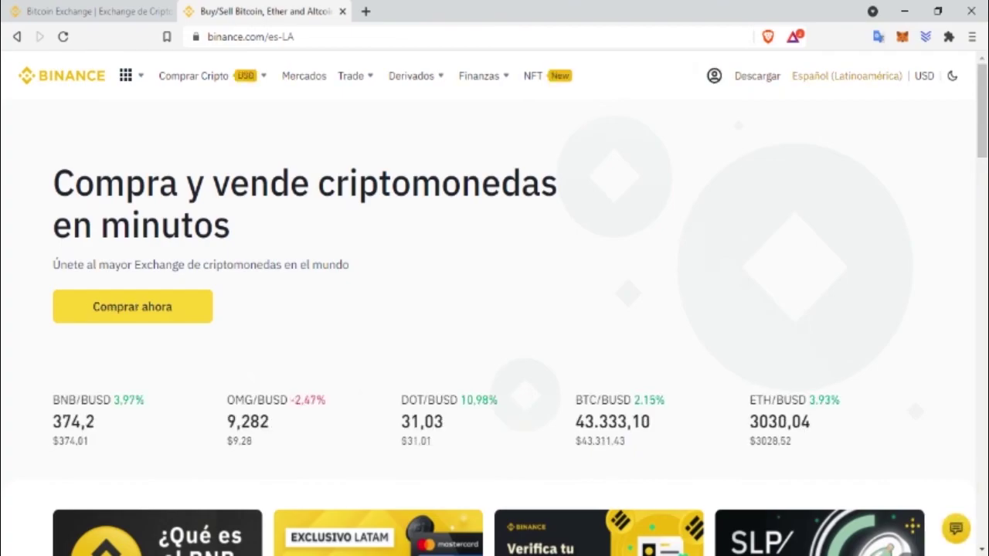
Step: Log out of the Binance account
{"action": "mouse_move", "coordinate": [758, 76]}
{"action": "mouse_move", "coordinate": [714, 76]}
{"action": "scroll", "coordinate": [804, 463], "scroll_direction": "down", "scroll_amount": 2}
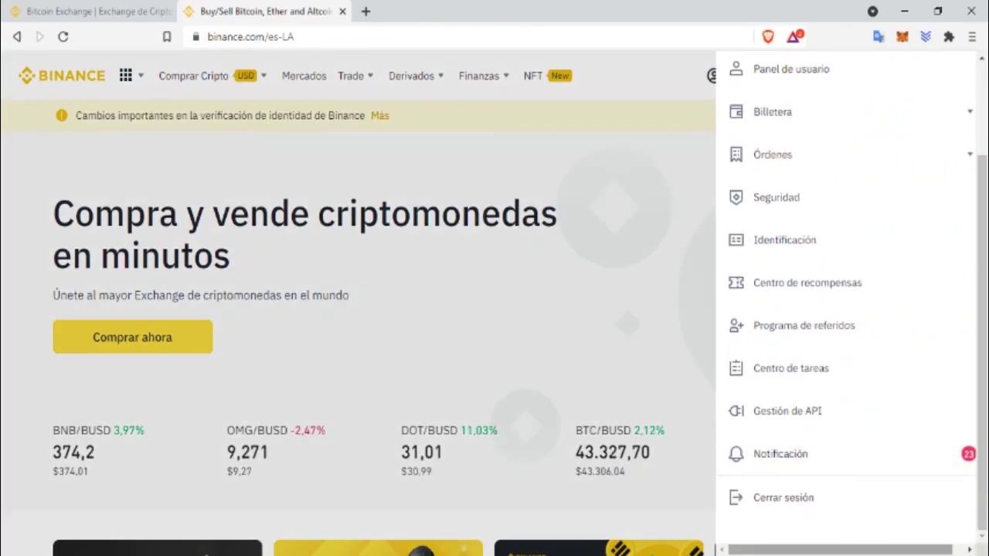
{"action": "left_click", "coordinate": [783, 497]}
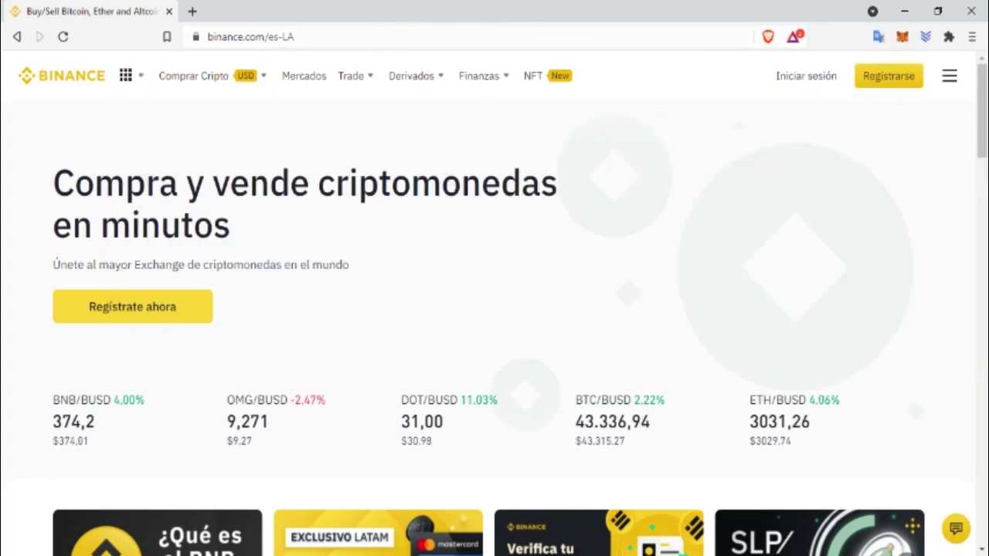
Step: Load the English site at binance.com/en and open the account login page
{"action": "left_click_drag", "start_coordinate": [295, 36], "coordinate": [265, 37]}
{"action": "key", "text": "BackSpace"}
{"action": "key", "text": "Return"}
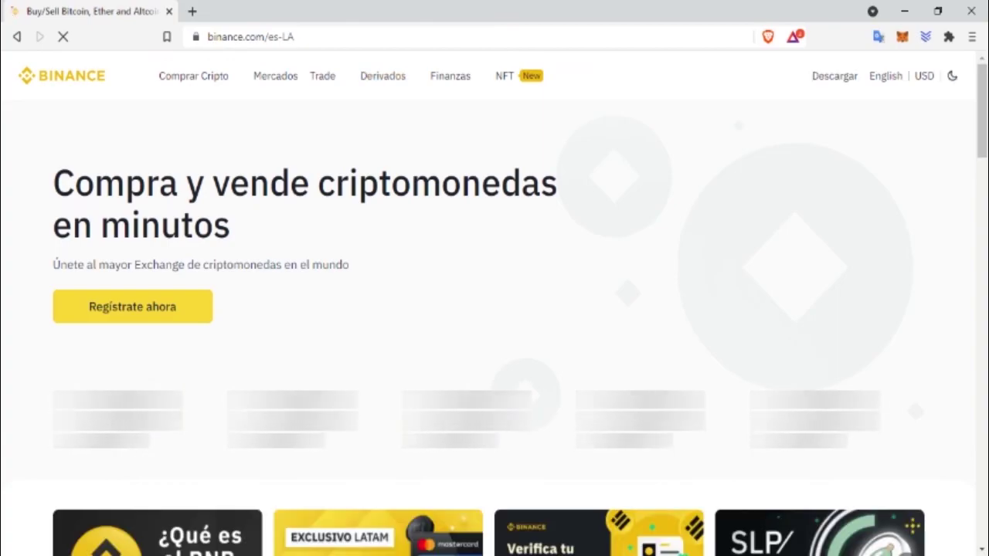
{"action": "type", "text": "en"}
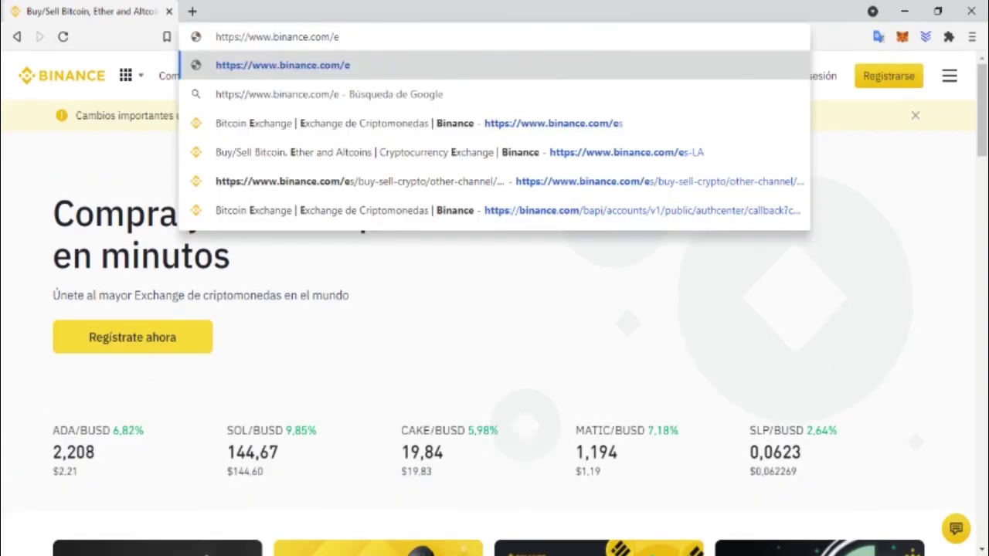
{"action": "key", "text": "Return"}
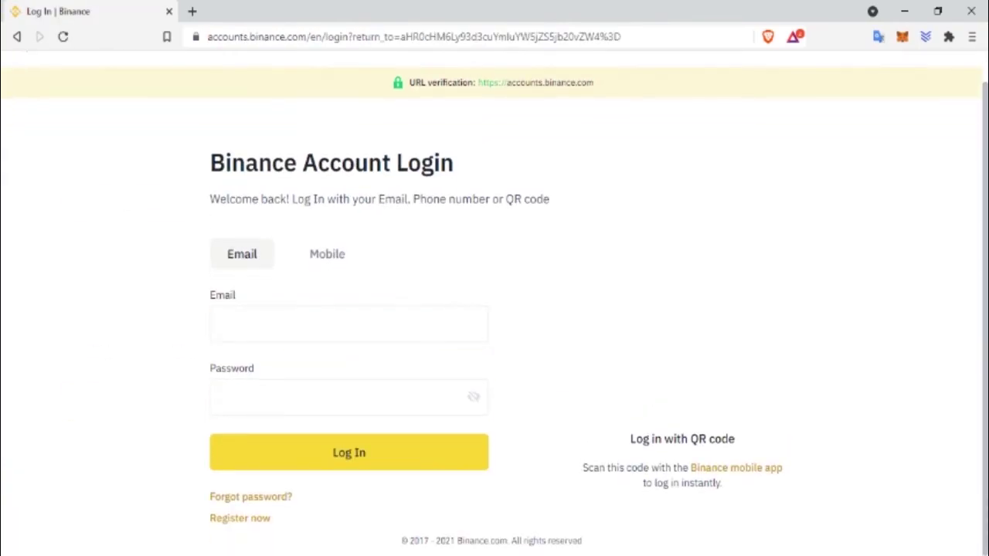
Step: Return to the Binance home page, switch the site language to Español (Internacional) and open the account registration page
{"action": "key", "text": "alt+Left"}
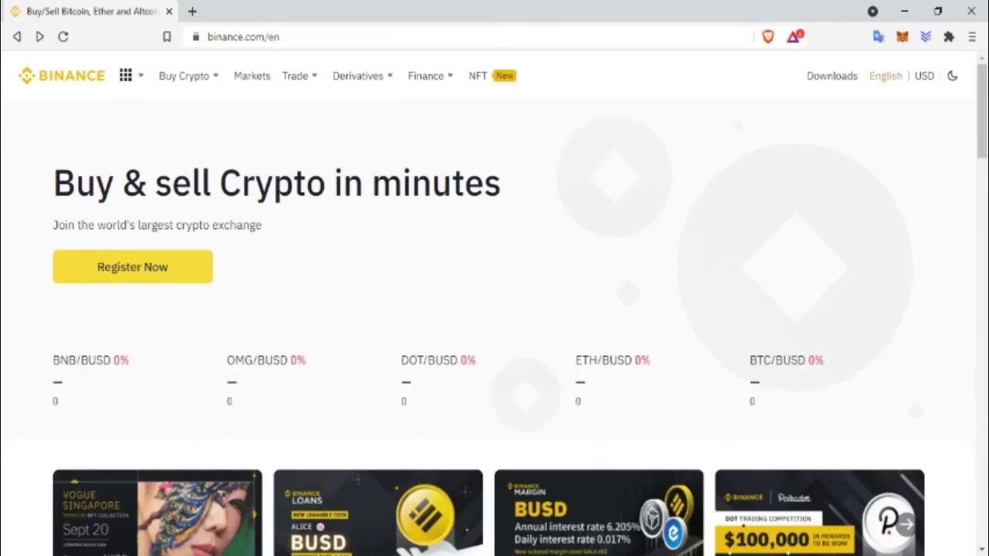
{"action": "left_click", "coordinate": [885, 76]}
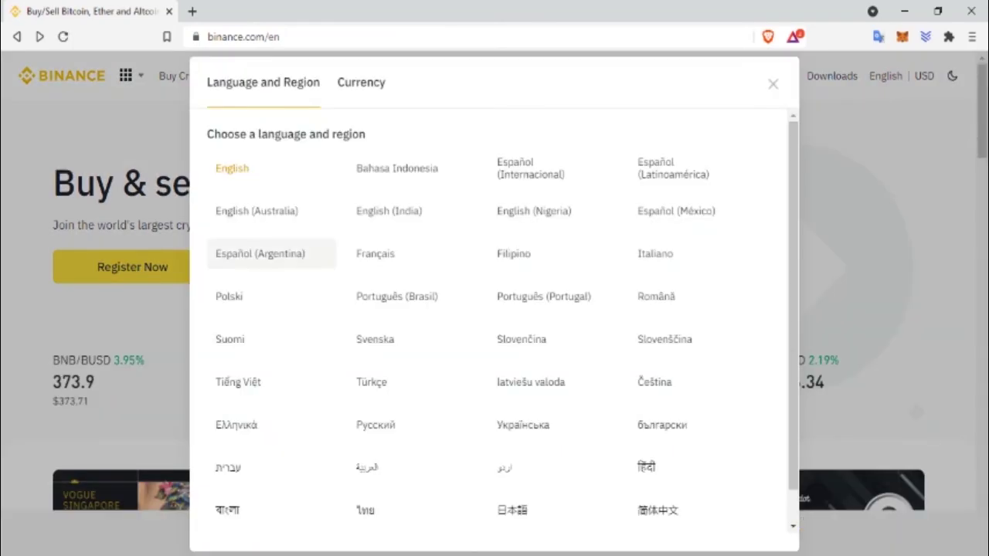
{"action": "left_click", "coordinate": [530, 167]}
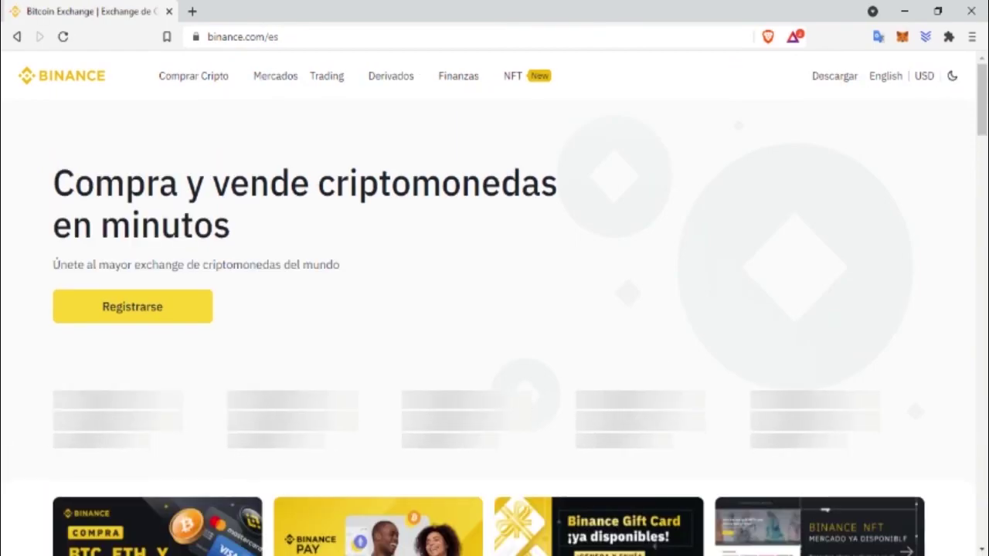
{"action": "left_click", "coordinate": [806, 75]}
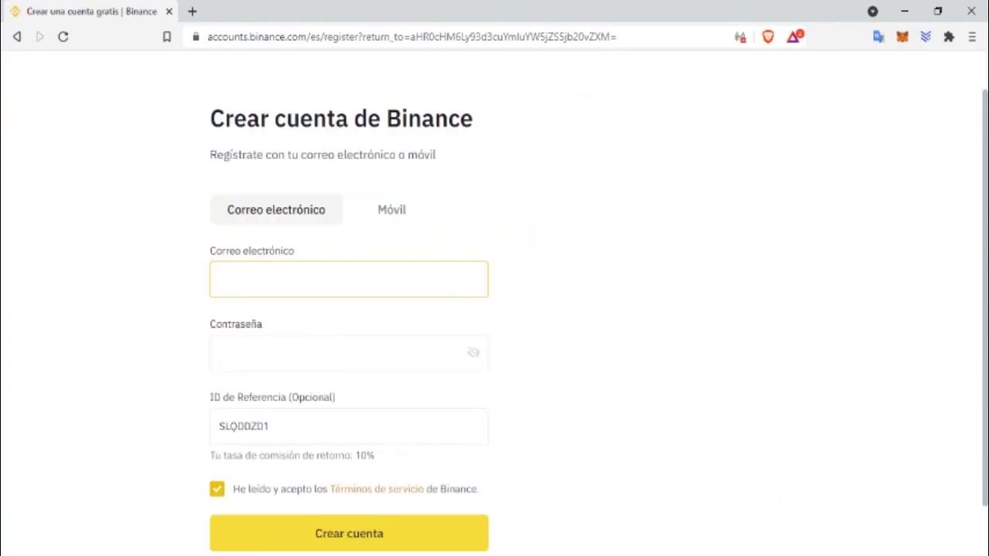
Step: Examine the email, password and optional referral ID fields of the registration form, highlighting the prefilled referral ID
{"action": "left_click", "coordinate": [219, 279]}
{"action": "left_click", "coordinate": [219, 352]}
{"action": "left_click", "coordinate": [268, 426]}
{"action": "key", "text": "ctrl+a"}
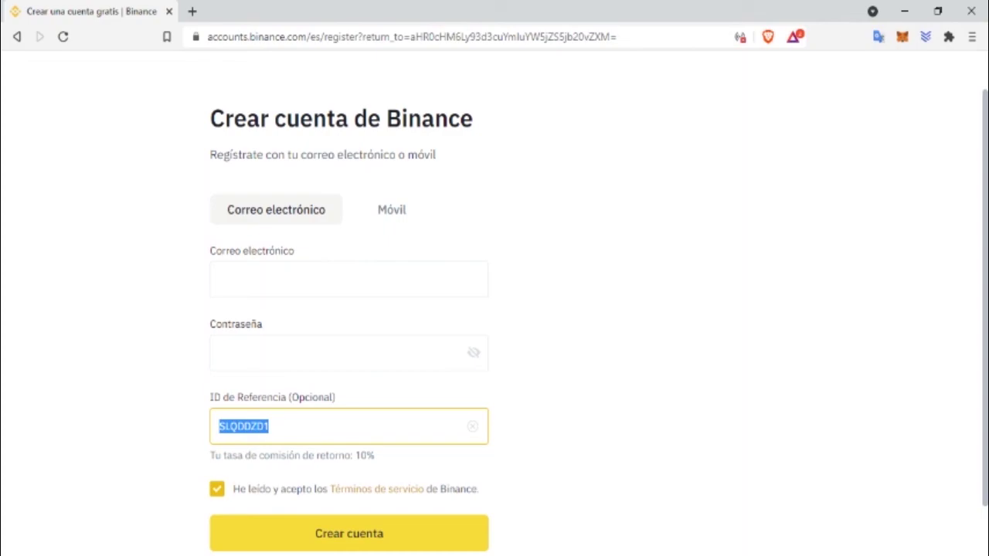
{"action": "key", "text": "Tab"}
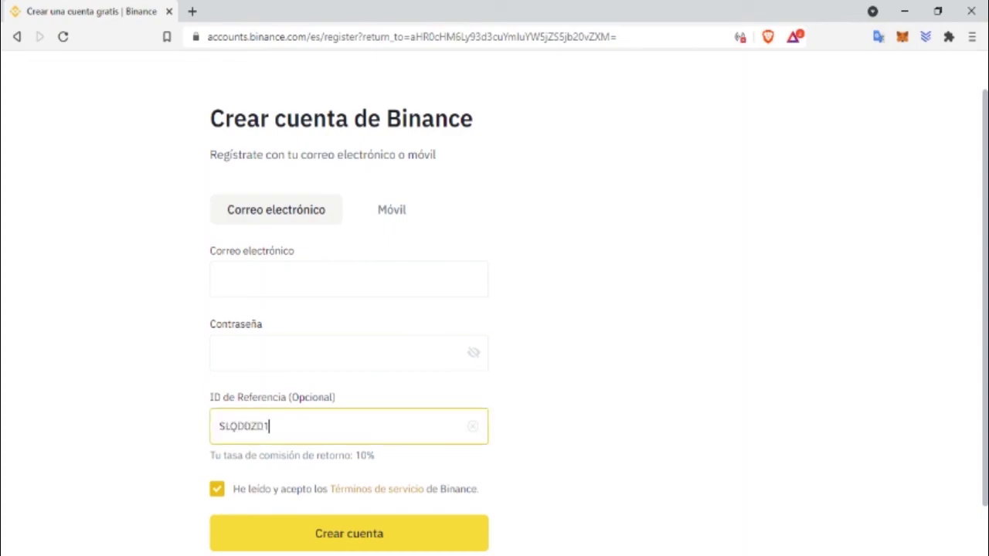
{"action": "key", "text": "ctrl+a"}
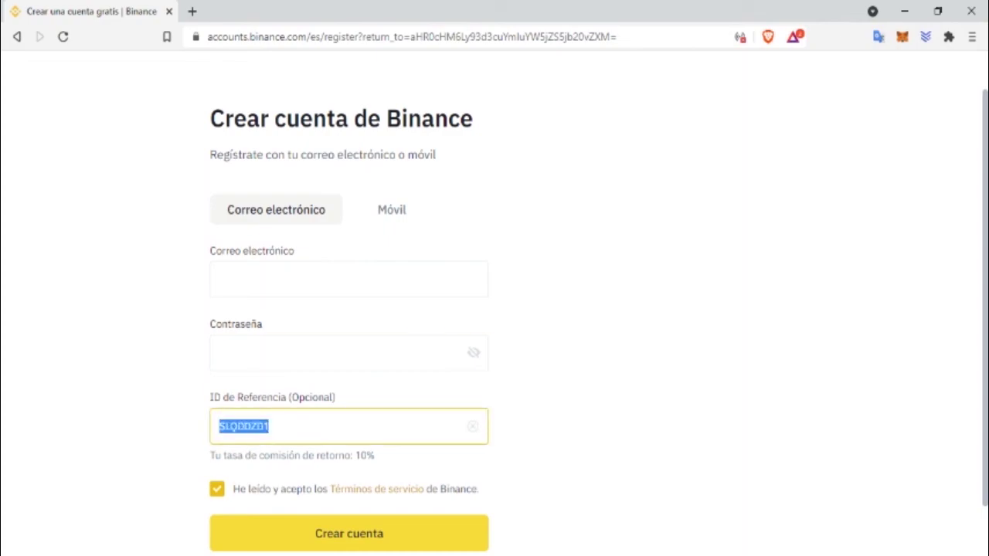
{"action": "left_click", "coordinate": [268, 425]}
{"action": "key", "text": "ctrl+a"}
{"action": "key", "text": "alt+Tab"}
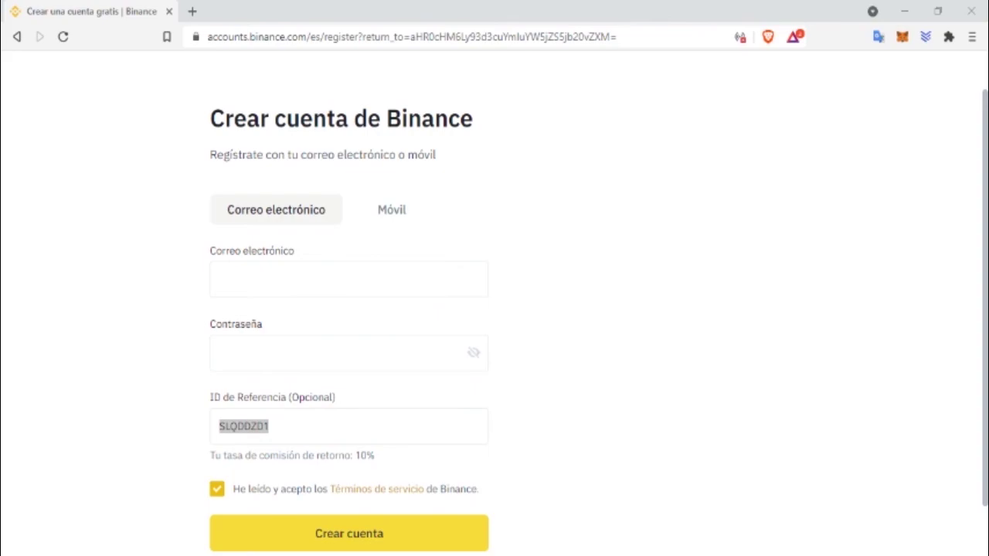
{"action": "key", "text": "alt+Tab"}
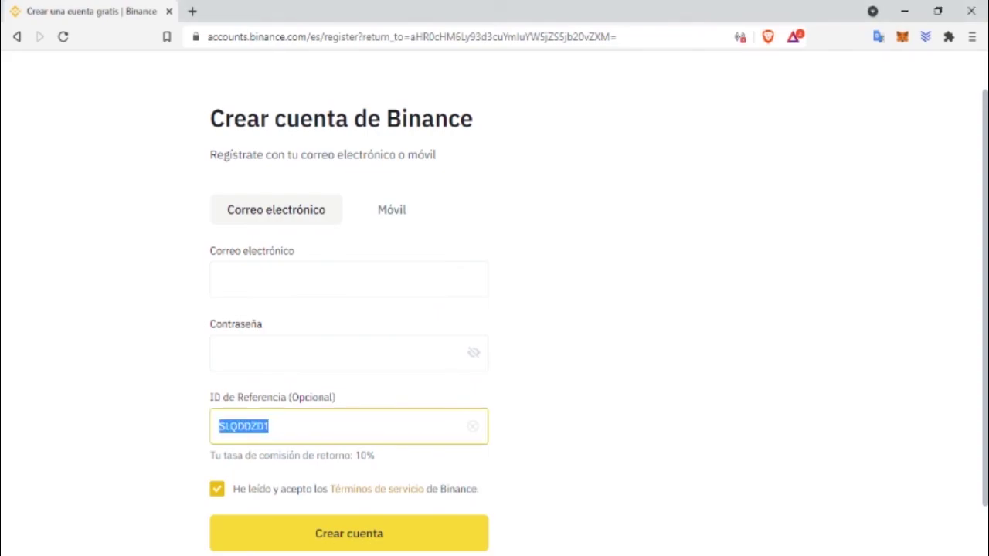
{"action": "key", "text": "Tab"}
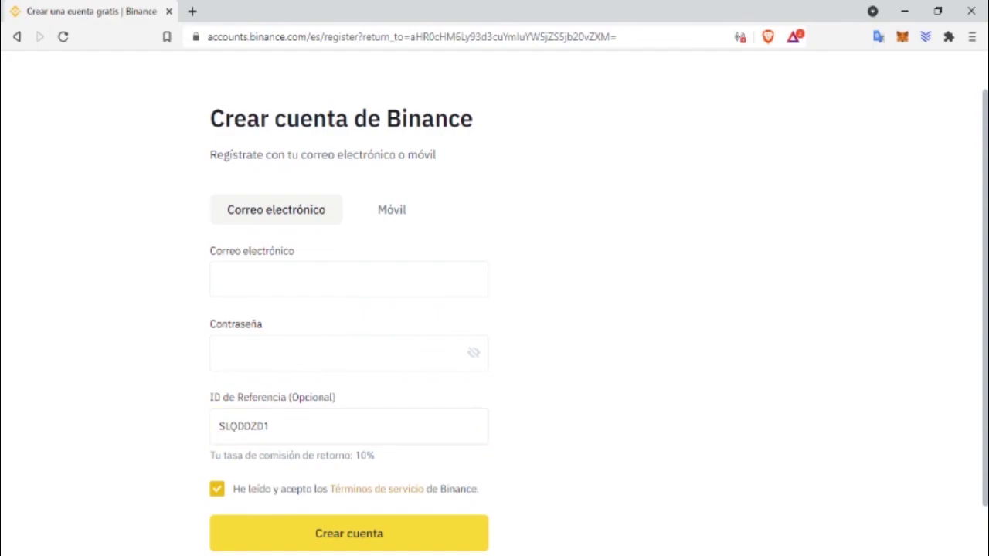
{"action": "left_click", "coordinate": [269, 425]}
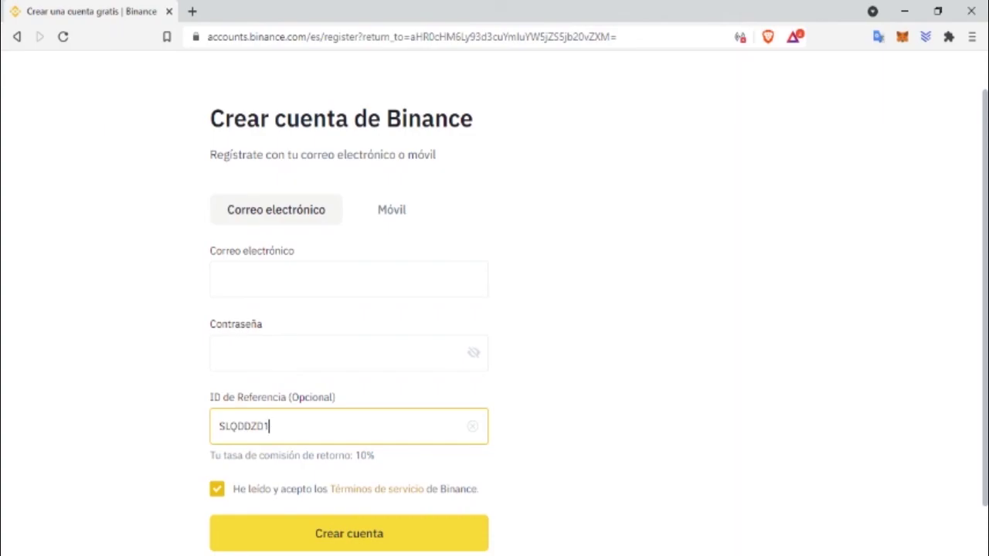
{"action": "key", "text": "alt+Tab"}
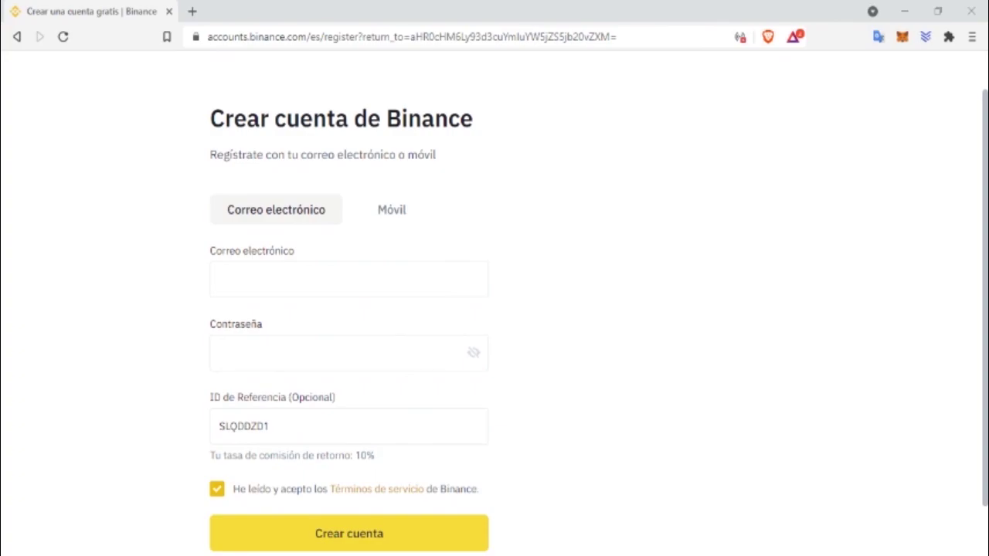
{"action": "left_click", "coordinate": [269, 426]}
{"action": "scroll", "coordinate": [494, 303], "scroll_direction": "up", "scroll_amount": 1}
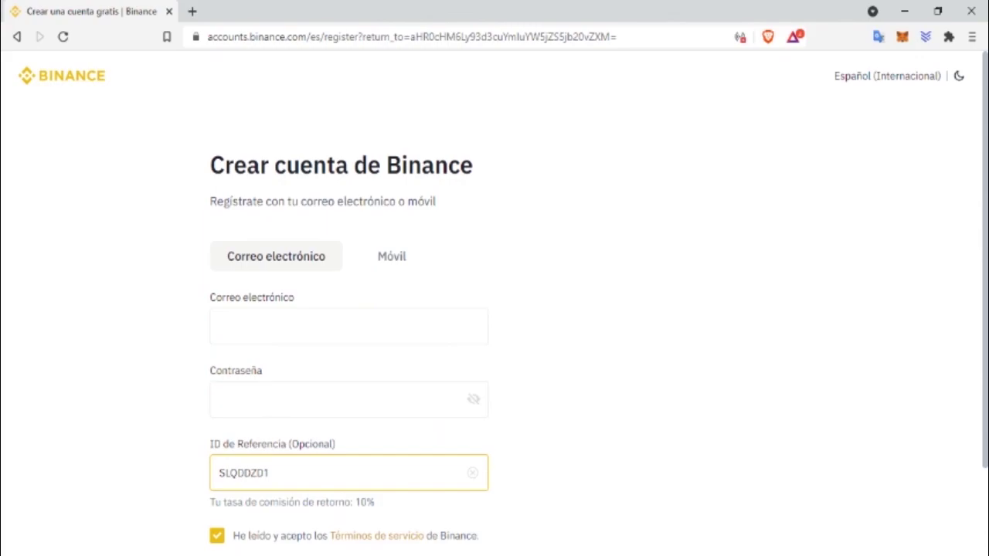
{"action": "key", "text": "alt+Tab"}
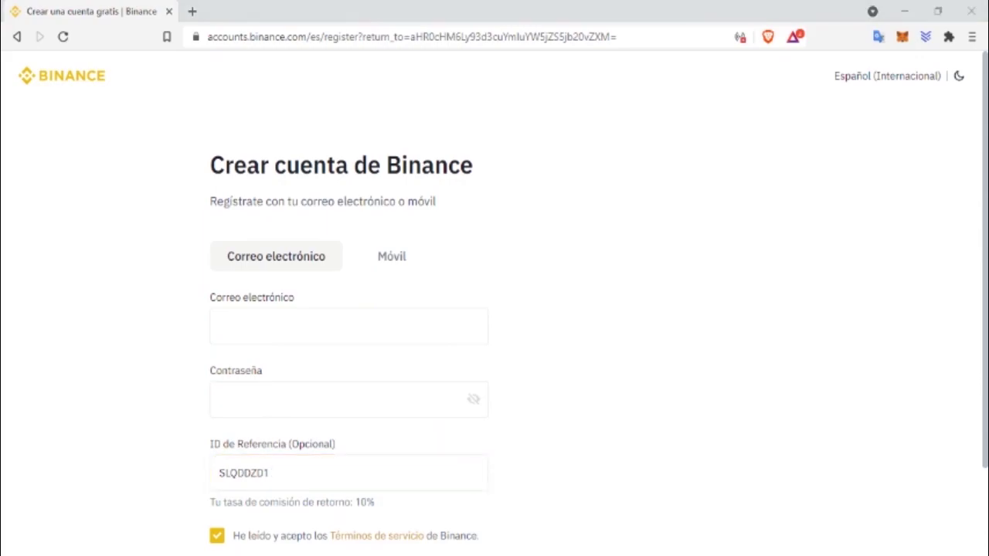